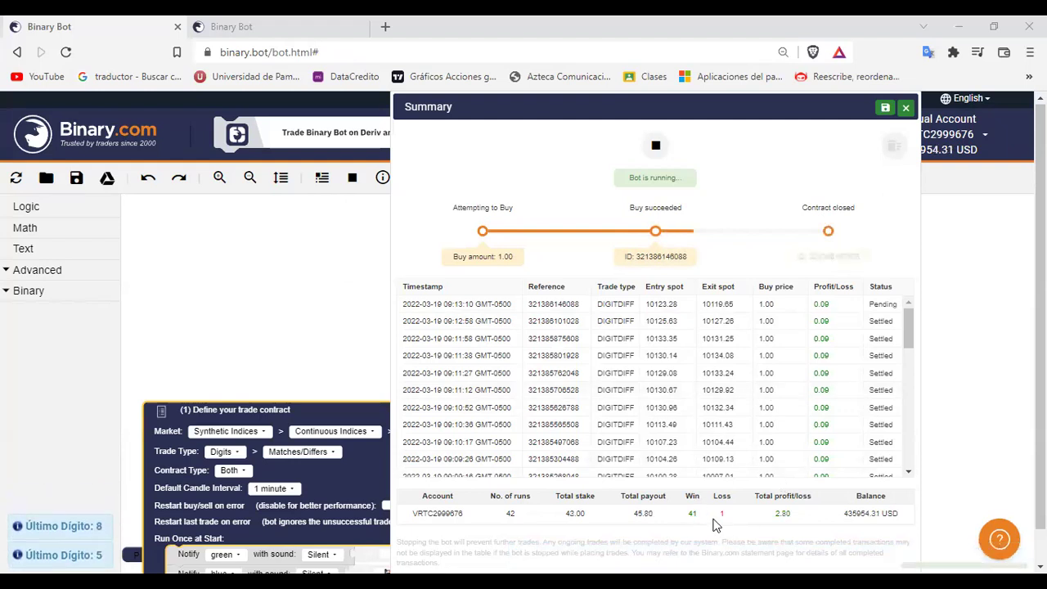
Step: Review the running bot's trade history in the Summary, comparing buy prices and profit or loss across the recorded trades
{"action": "scroll", "coordinate": [888, 401], "scroll_direction": "down", "scroll_amount": 5}
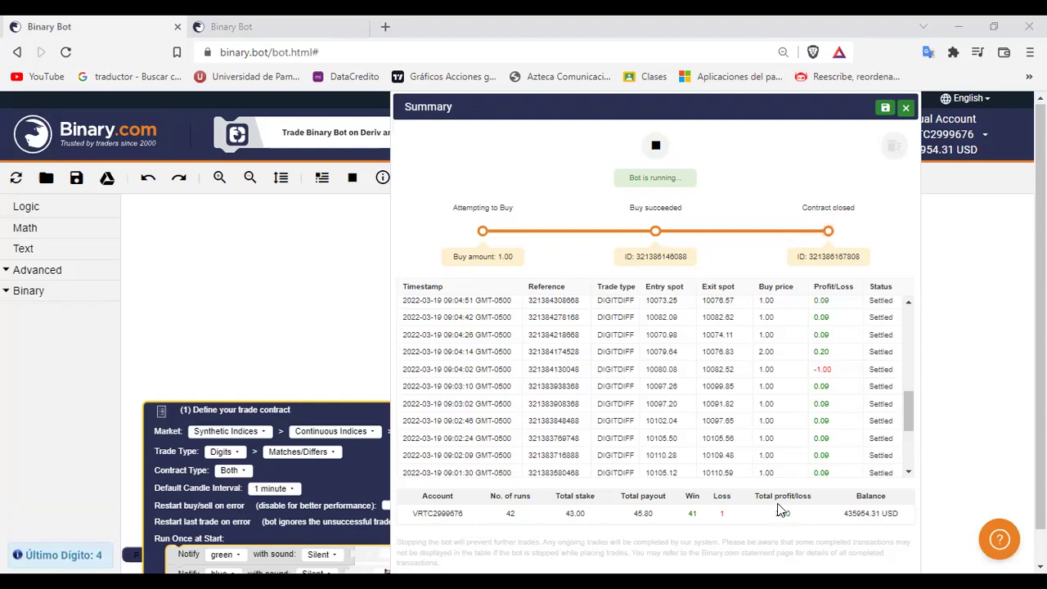
{"action": "scroll", "coordinate": [778, 458], "scroll_direction": "up", "scroll_amount": 5}
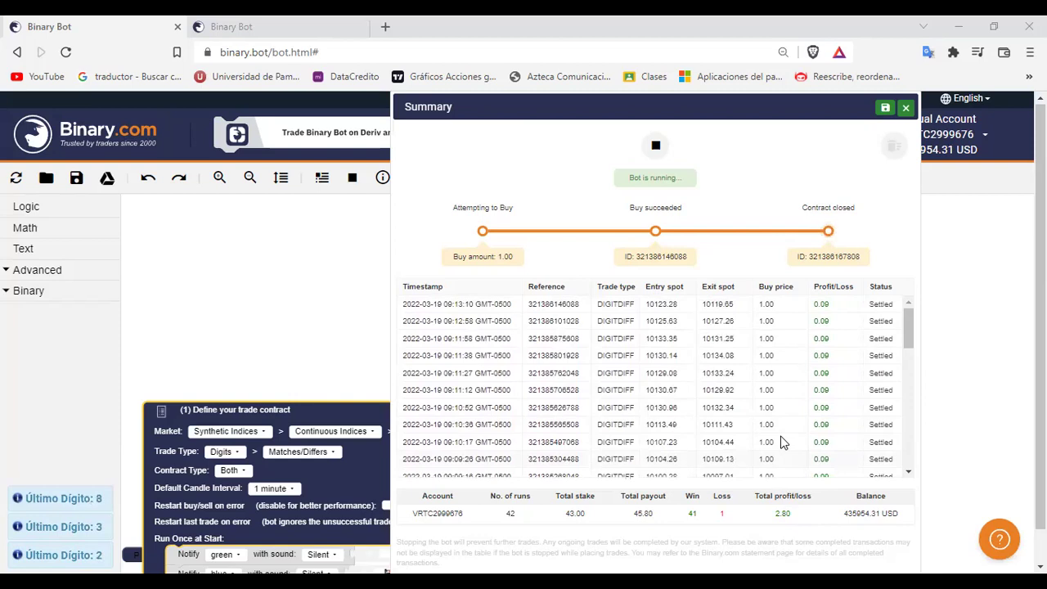
{"action": "scroll", "coordinate": [781, 441], "scroll_direction": "down", "scroll_amount": 10}
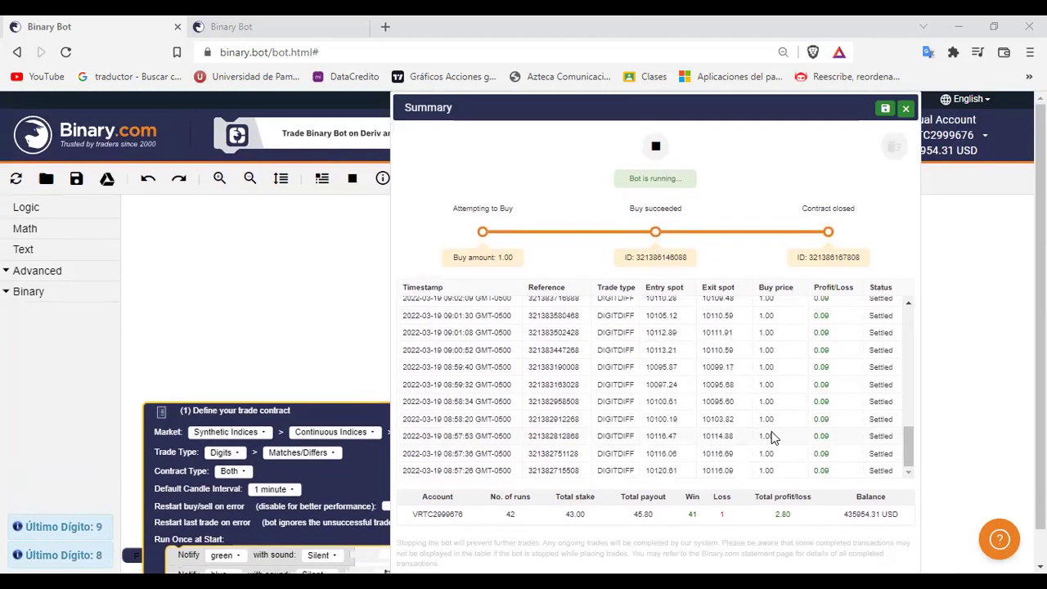
{"action": "scroll", "coordinate": [788, 386], "scroll_direction": "up", "scroll_amount": 1}
{"action": "scroll", "coordinate": [791, 379], "scroll_direction": "up", "scroll_amount": 10}
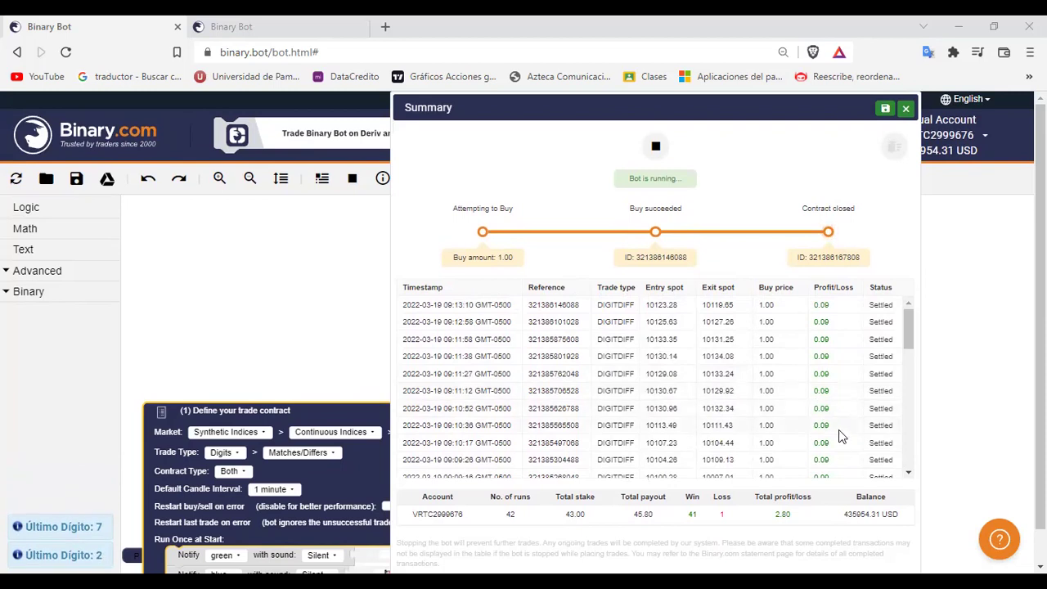
{"action": "scroll", "coordinate": [800, 417], "scroll_direction": "down", "scroll_amount": 10}
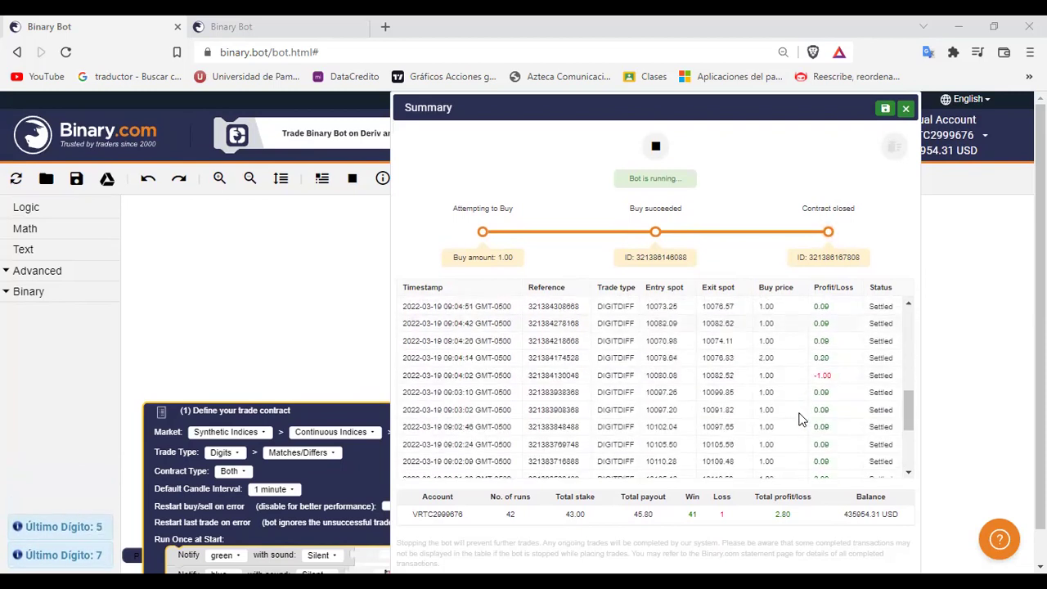
{"action": "scroll", "coordinate": [799, 417], "scroll_direction": "down", "scroll_amount": 2}
{"action": "scroll", "coordinate": [771, 402], "scroll_direction": "up", "scroll_amount": 5}
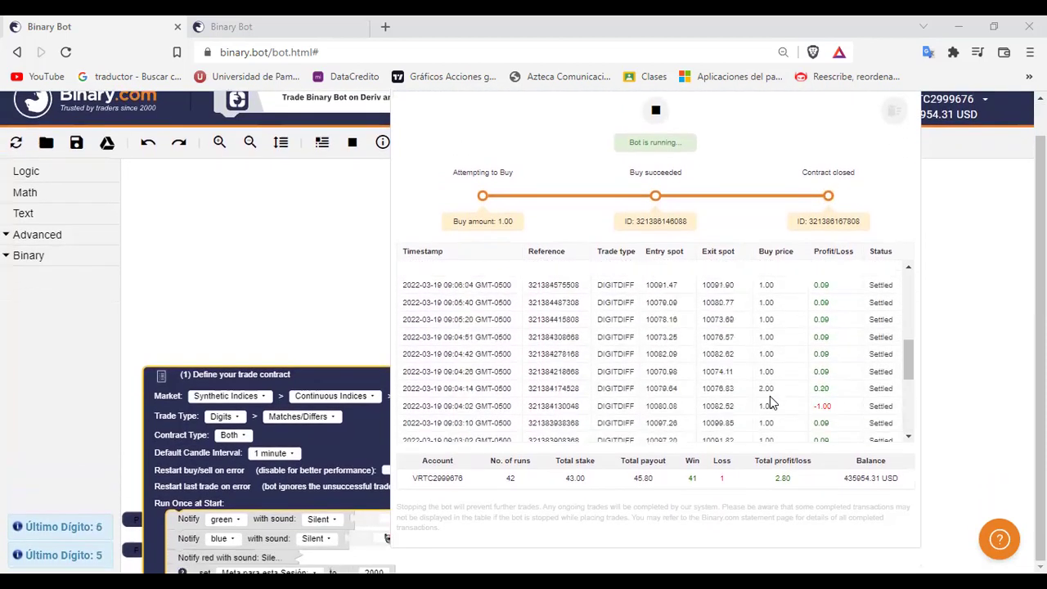
{"action": "scroll", "coordinate": [769, 402], "scroll_direction": "down", "scroll_amount": 2}
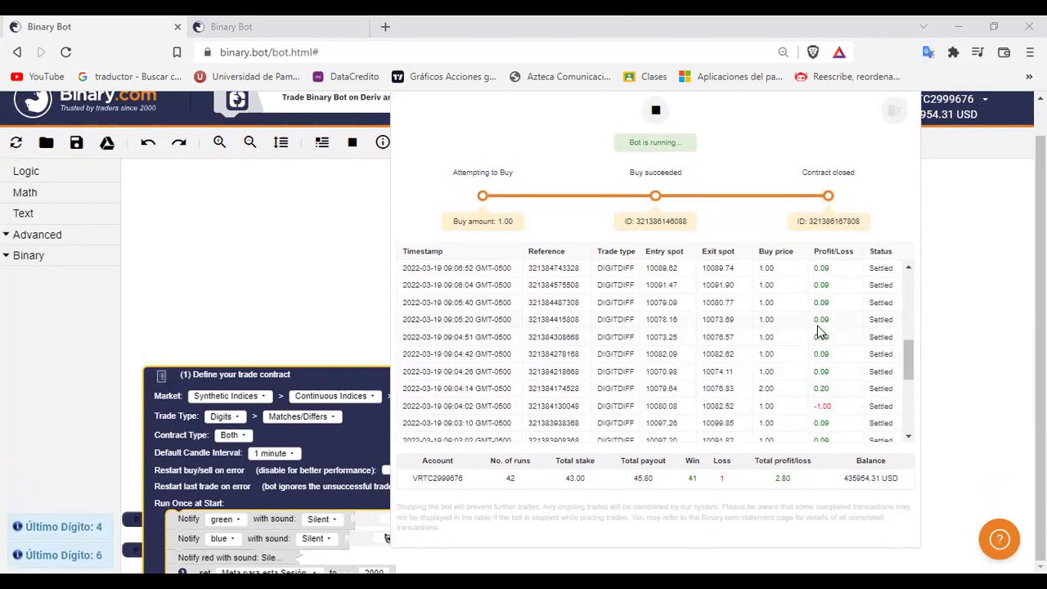
{"action": "scroll", "coordinate": [801, 368], "scroll_direction": "up", "scroll_amount": 3}
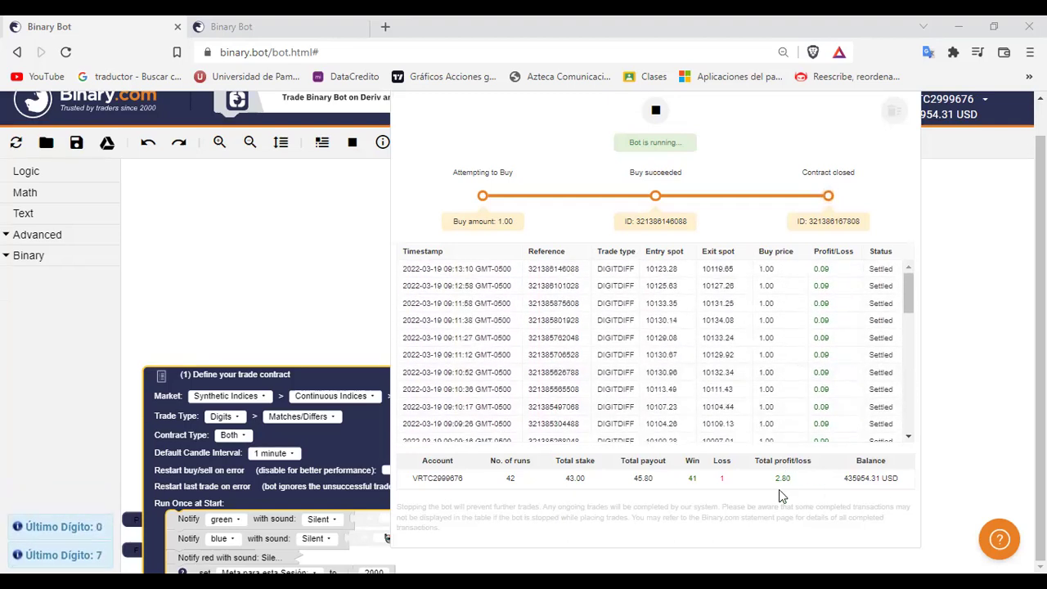
Step: Switch to the second Binary Bot browser tab and look at the Contract Type options of the trade contract block
{"action": "left_click", "coordinate": [288, 27]}
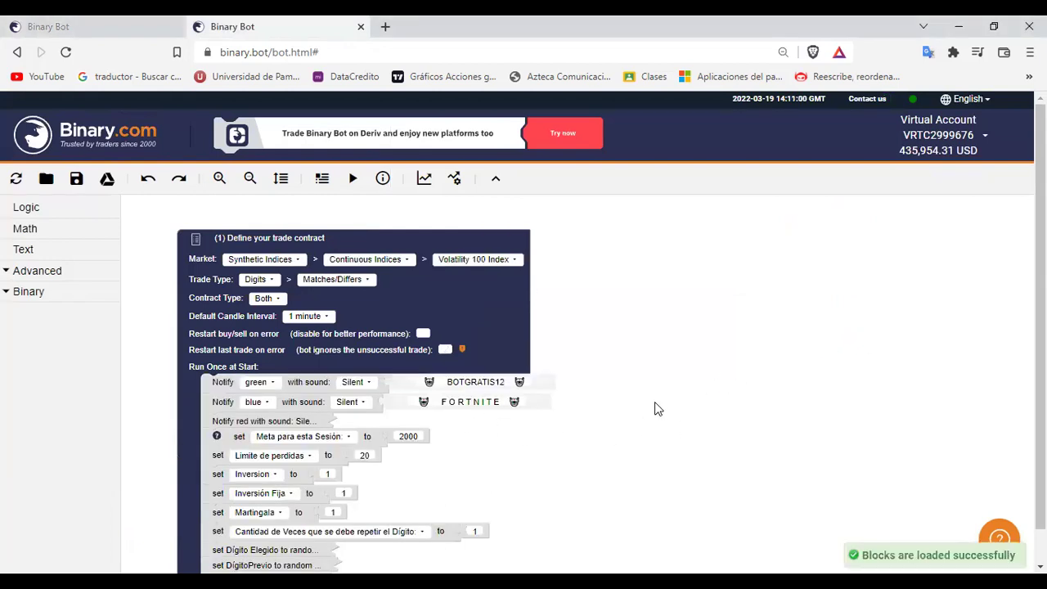
{"action": "left_click", "coordinate": [267, 300]}
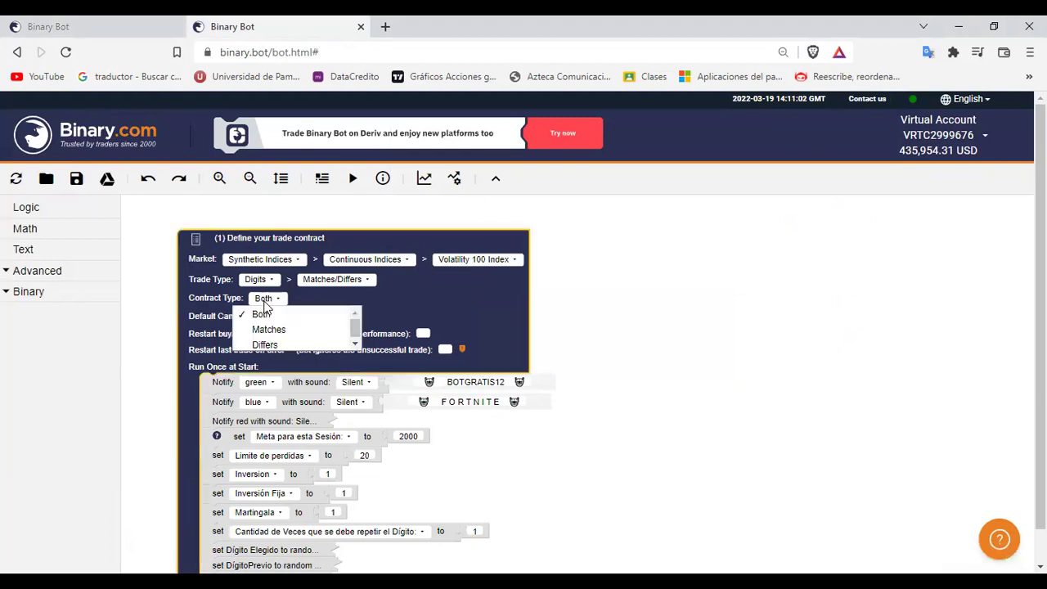
{"action": "left_click", "coordinate": [698, 330]}
Step: Set Meta para esta Sesión to 2 and Limite de perdidas to 5 in the Run Once at Start section
{"action": "scroll", "coordinate": [691, 377], "scroll_direction": "down", "scroll_amount": 2}
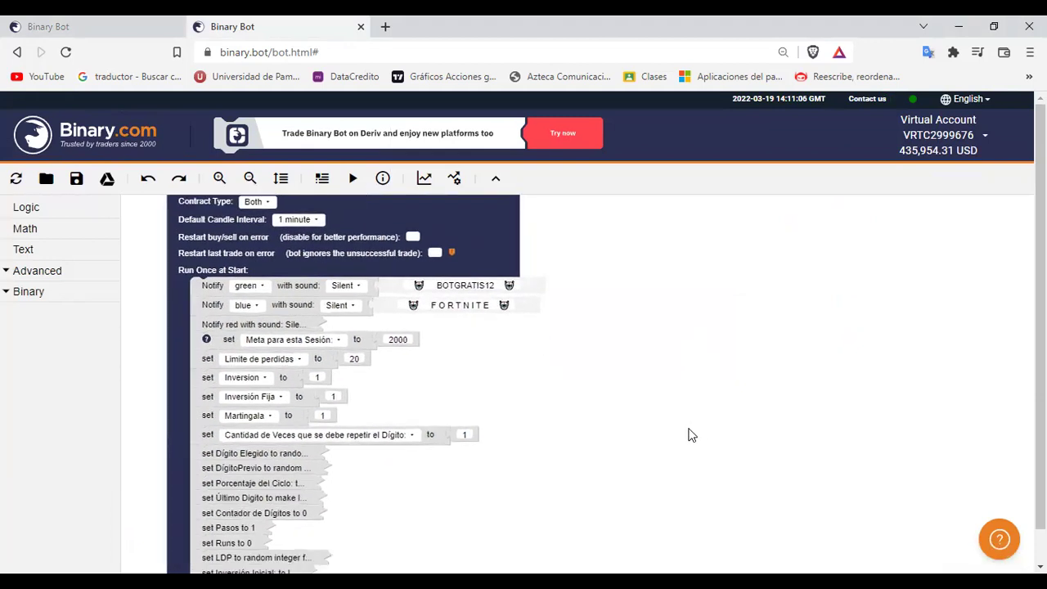
{"action": "scroll", "coordinate": [687, 433], "scroll_direction": "down", "scroll_amount": 1}
{"action": "left_click", "coordinate": [396, 318]}
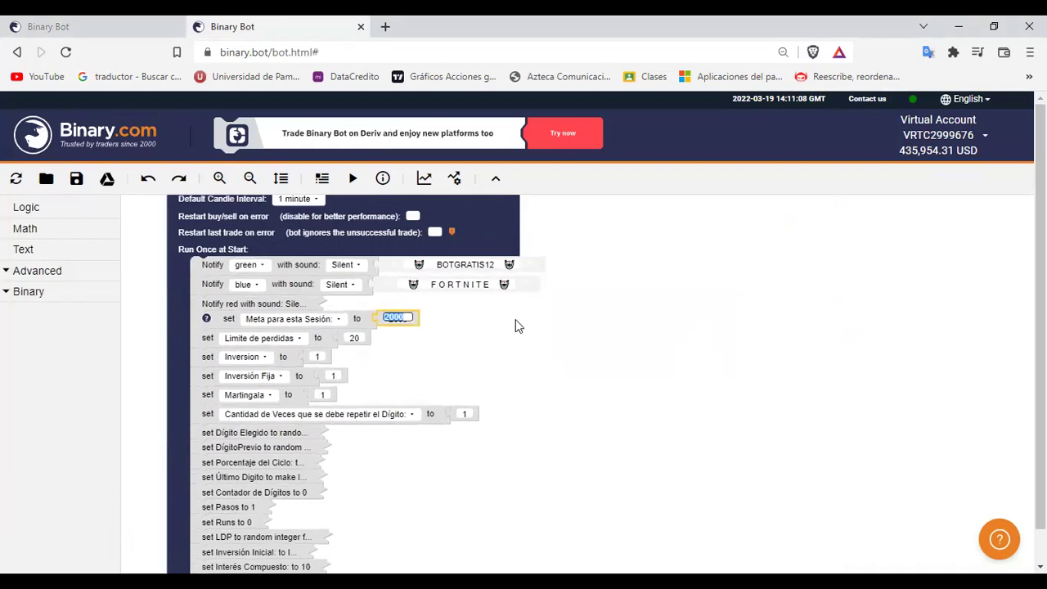
{"action": "type", "text": "2"}
{"action": "left_click", "coordinate": [526, 346]}
{"action": "left_click", "coordinate": [361, 337]}
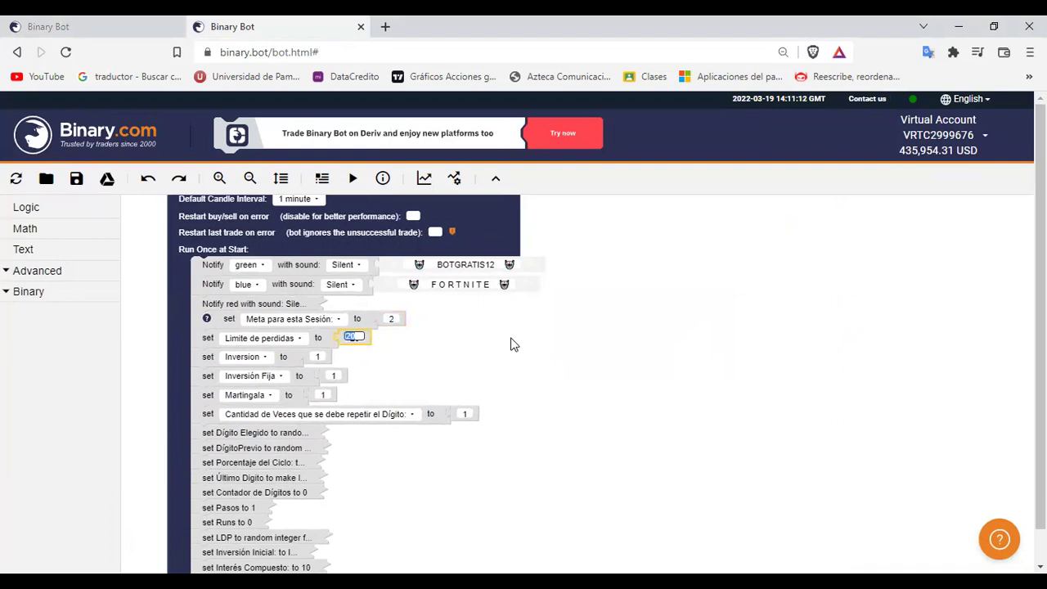
{"action": "type", "text": "5"}
{"action": "left_click", "coordinate": [536, 340]}
Step: Collapse the Inversión Fija variable block in the Run Once at Start section
{"action": "right_click", "coordinate": [199, 381]}
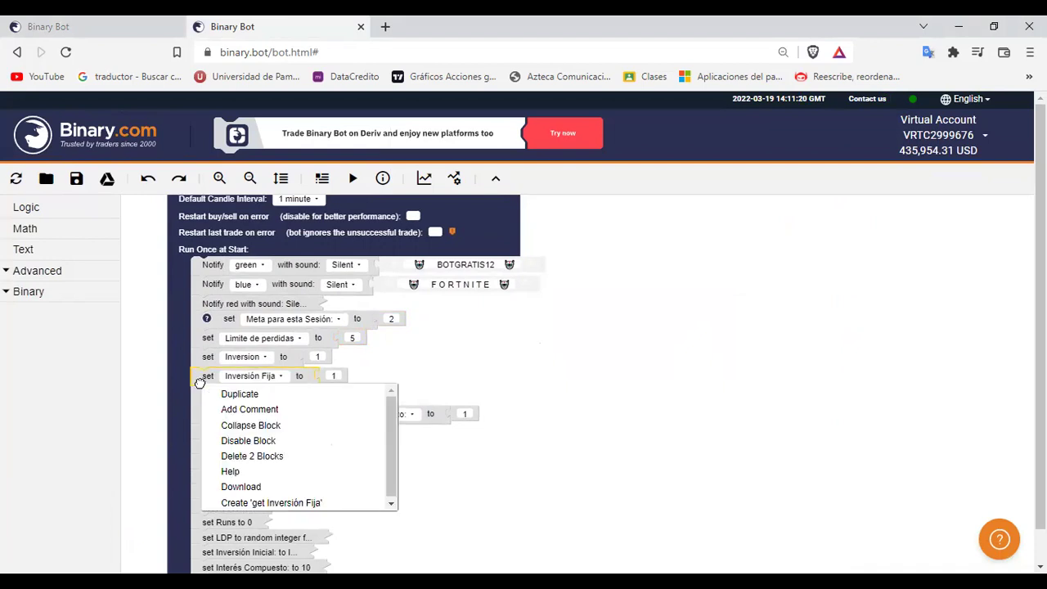
{"action": "left_click", "coordinate": [250, 427]}
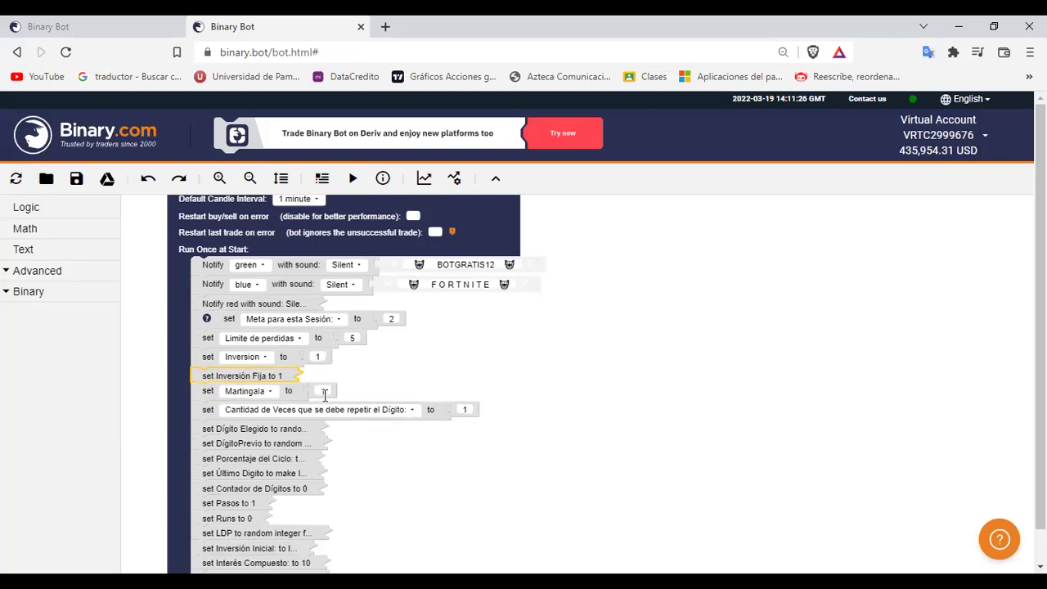
{"action": "left_click_drag", "start_coordinate": [594, 404], "coordinate": [594, 393]}
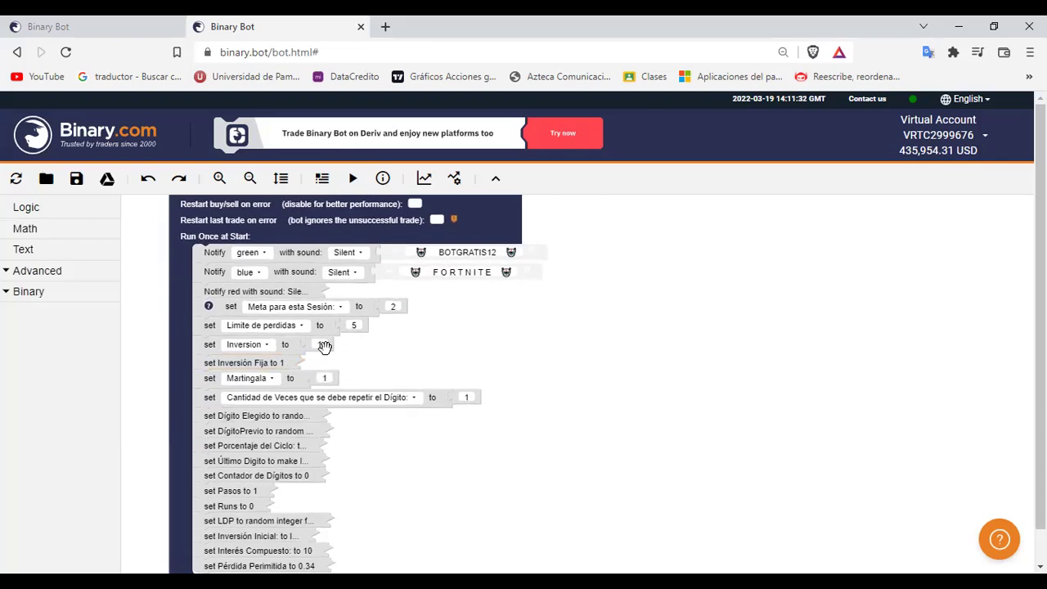
Step: Set Martingala to 2 and return it to 1
{"action": "left_click", "coordinate": [325, 377]}
{"action": "left_click", "coordinate": [512, 365]}
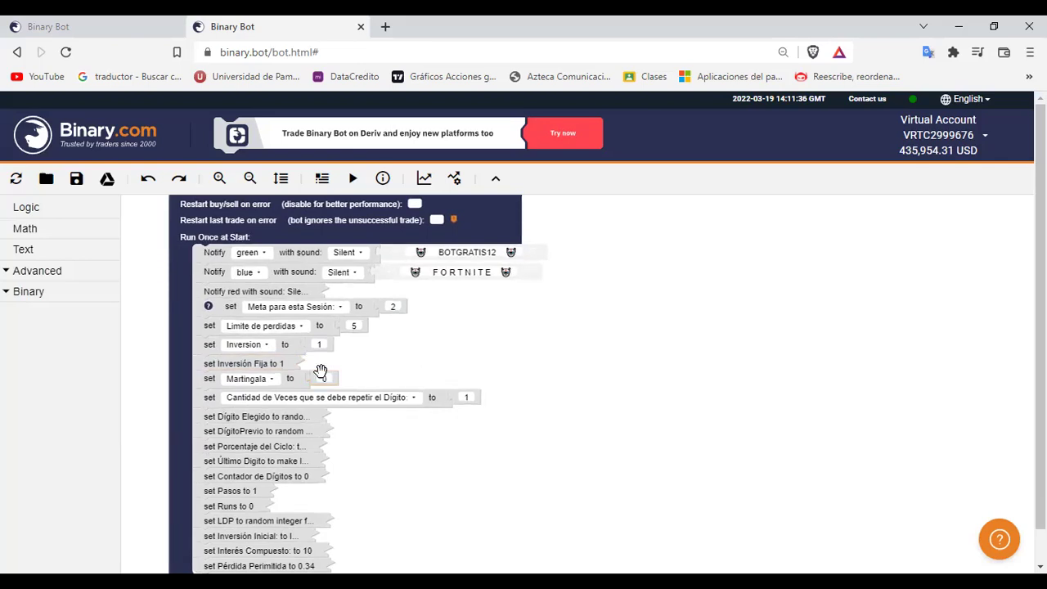
{"action": "left_click", "coordinate": [324, 377]}
{"action": "type", "text": "2"}
{"action": "left_click", "coordinate": [487, 358]}
{"action": "left_click", "coordinate": [327, 374]}
{"action": "type", "text": "1"}
{"action": "left_click", "coordinate": [439, 369]}
Step: Set Cantidad de Veces que se debe repetir el Dígito to 2 and return it to 1
{"action": "left_click", "coordinate": [467, 397]}
{"action": "type", "text": "2"}
{"action": "left_click", "coordinate": [466, 397]}
{"action": "type", "text": "1"}
{"action": "left_click", "coordinate": [608, 380]}
Step: Set the Prediction variable in Define Trade Options to DígitoPrevio
{"action": "left_click_drag", "start_coordinate": [670, 464], "coordinate": [663, 360]}
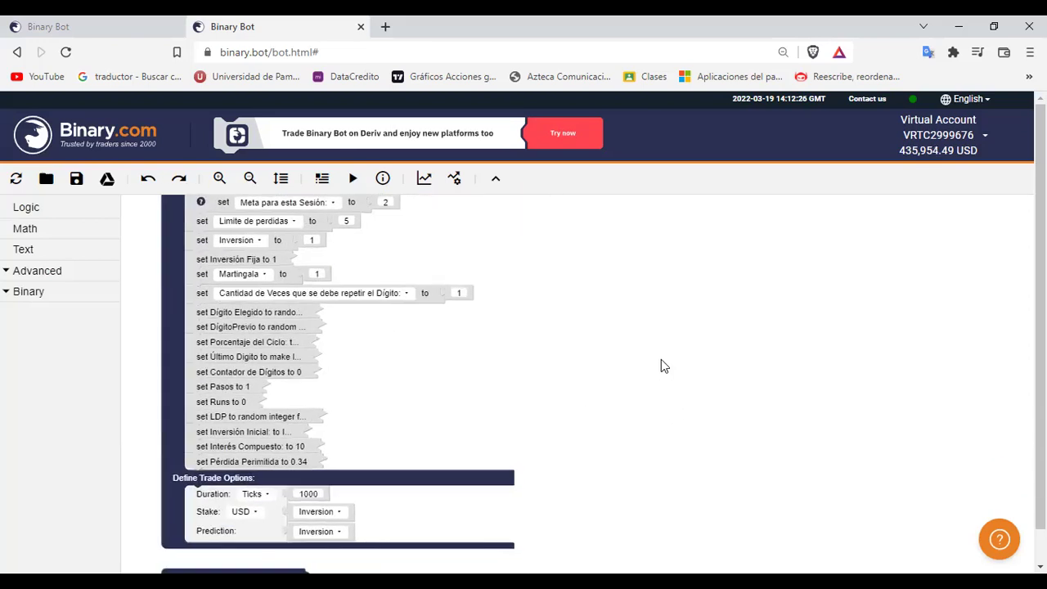
{"action": "scroll", "coordinate": [573, 442], "scroll_direction": "down", "scroll_amount": 1}
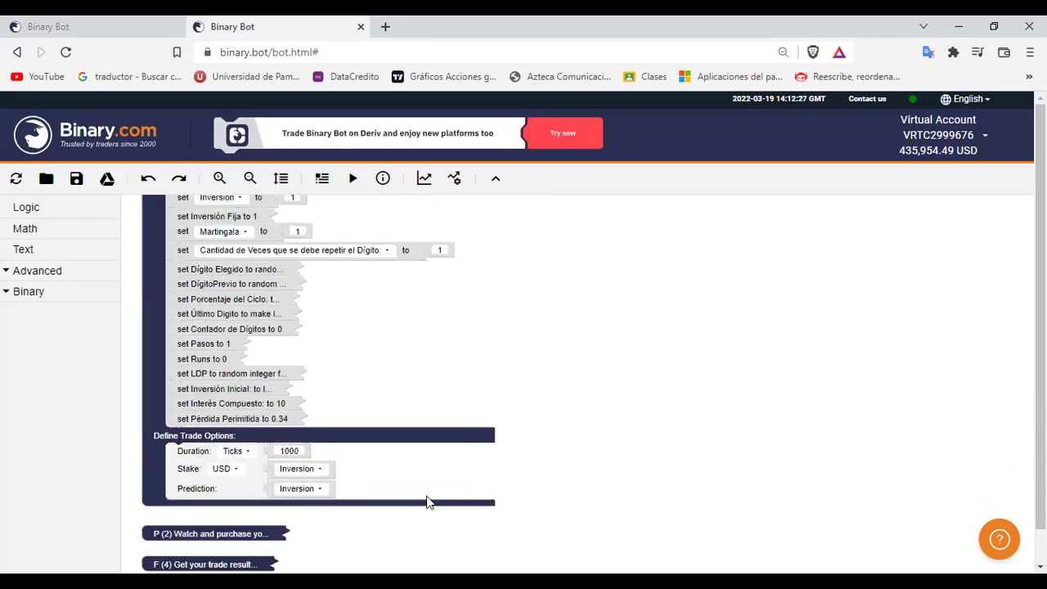
{"action": "left_click", "coordinate": [308, 494]}
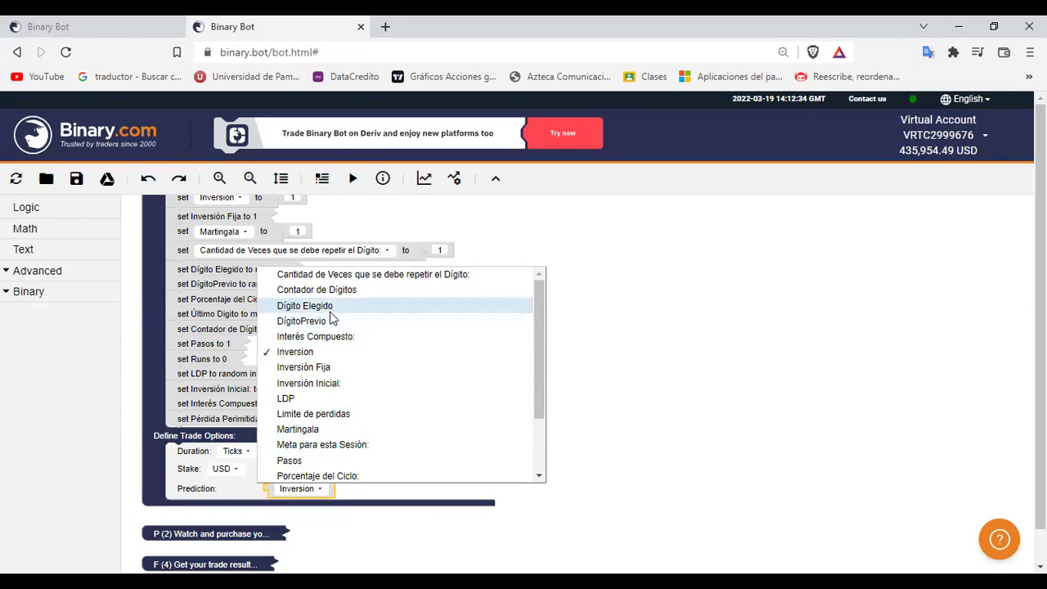
{"action": "left_click", "coordinate": [327, 322]}
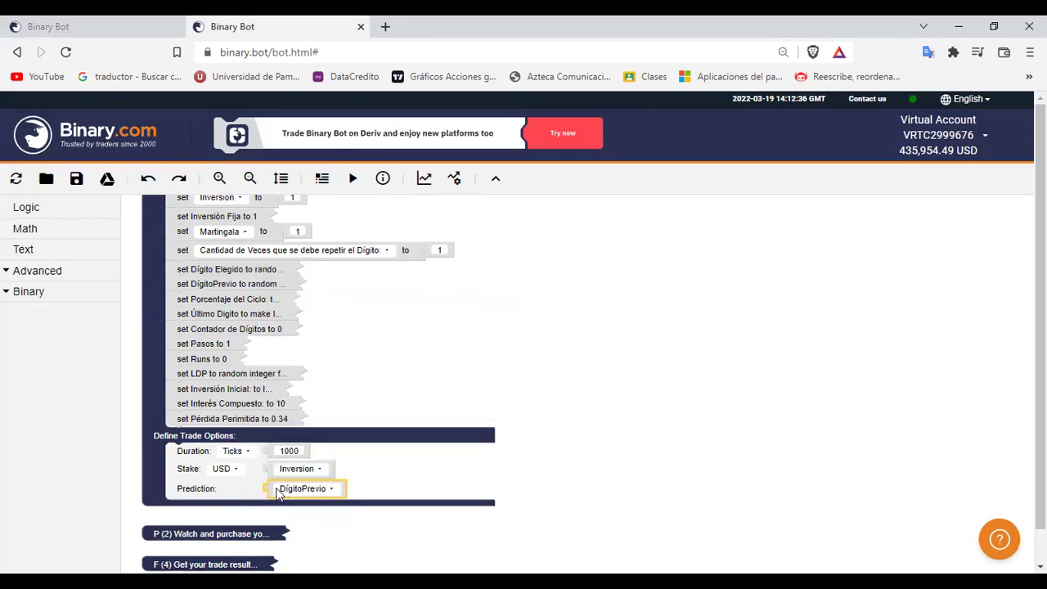
{"action": "left_click", "coordinate": [664, 434]}
Step: Set the trade duration to 2 ticks in Define Trade Options
{"action": "left_click", "coordinate": [286, 451]}
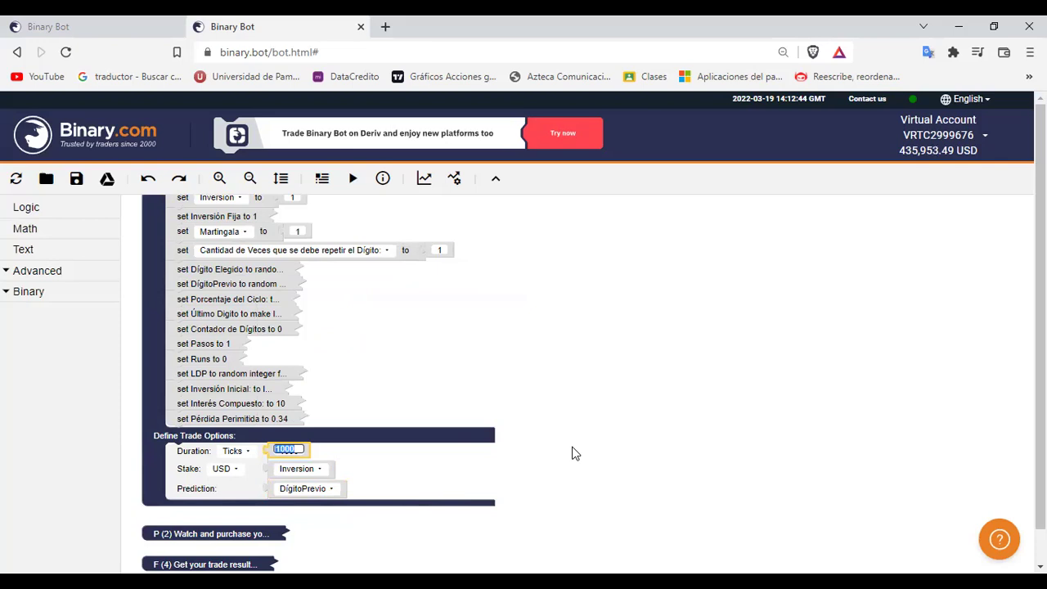
{"action": "type", "text": "2"}
{"action": "left_click", "coordinate": [575, 439]}
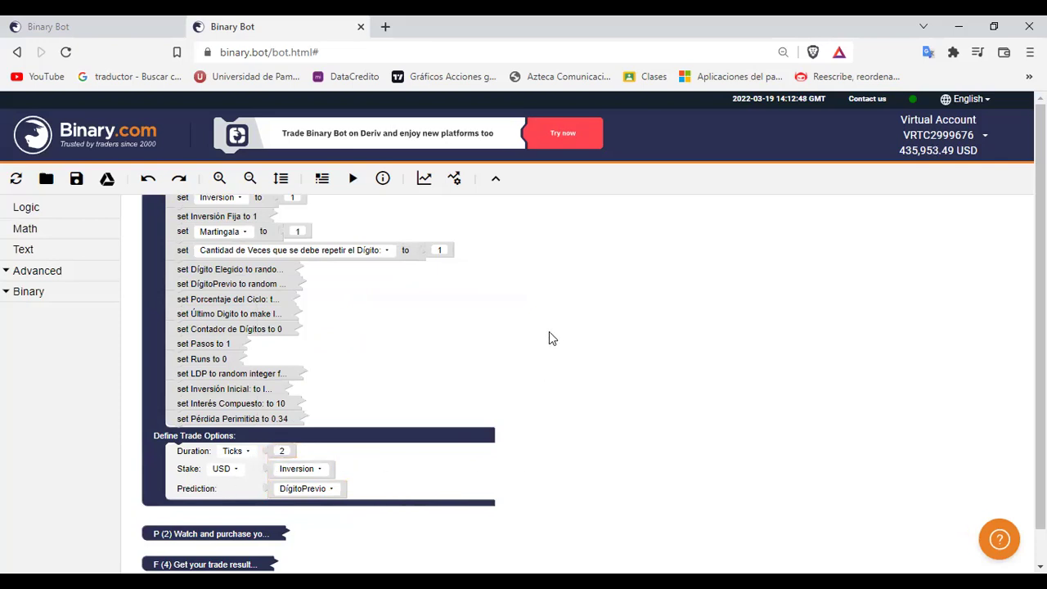
Step: Move the collapsed P (2) Watch and purchase block into the empty workspace area beside the Run Once at Start settings
{"action": "left_click_drag", "start_coordinate": [268, 534], "coordinate": [689, 282]}
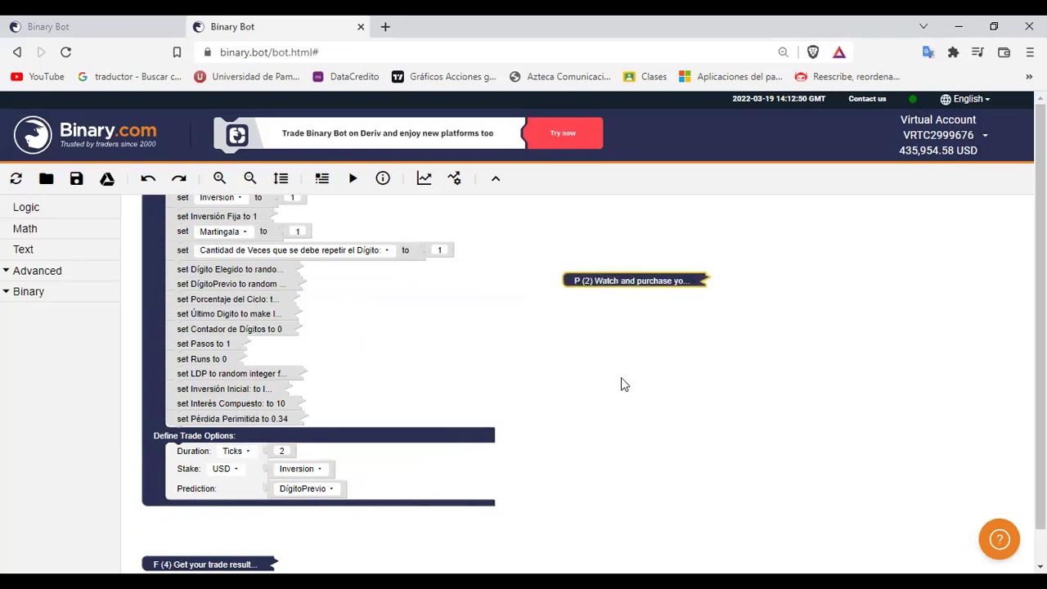
{"action": "scroll", "coordinate": [619, 416], "scroll_direction": "up", "scroll_amount": 3}
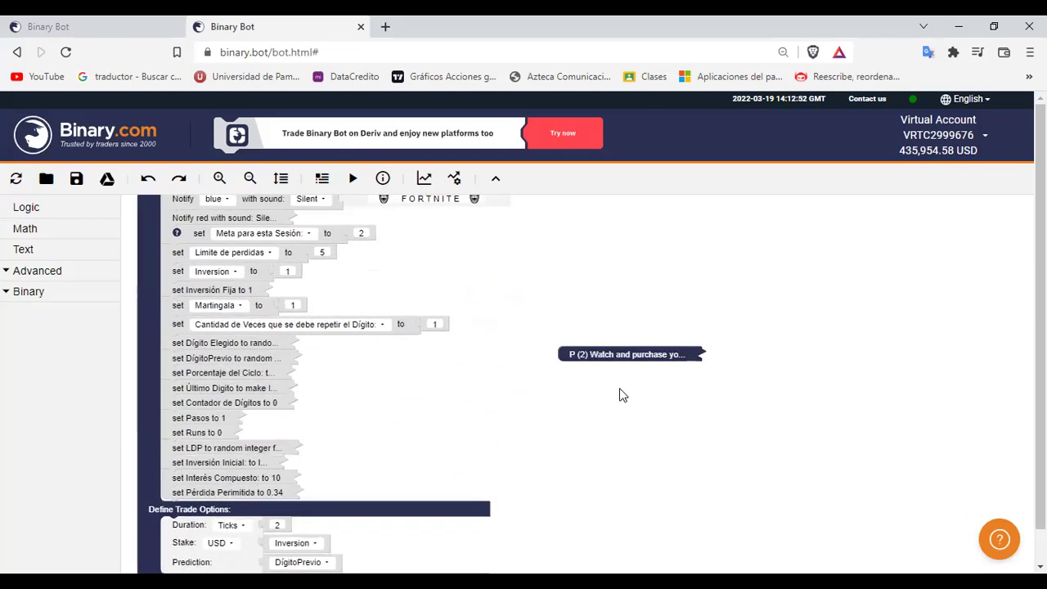
{"action": "scroll", "coordinate": [619, 395], "scroll_direction": "down", "scroll_amount": 2}
{"action": "scroll", "coordinate": [630, 378], "scroll_direction": "up", "scroll_amount": 3}
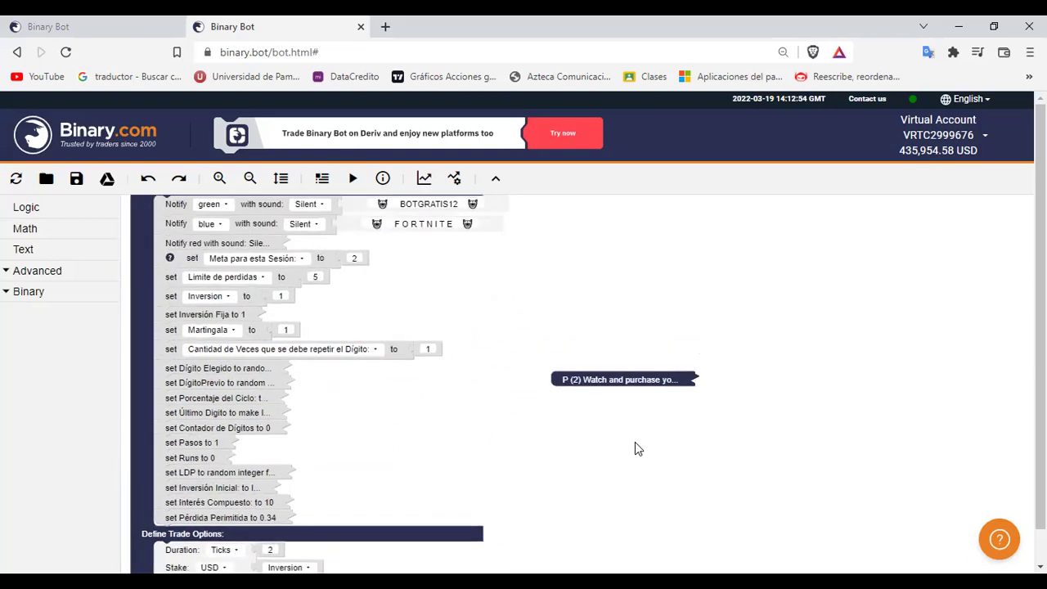
{"action": "left_click_drag", "start_coordinate": [630, 378], "coordinate": [644, 252]}
{"action": "scroll", "coordinate": [666, 393], "scroll_direction": "up", "scroll_amount": 3}
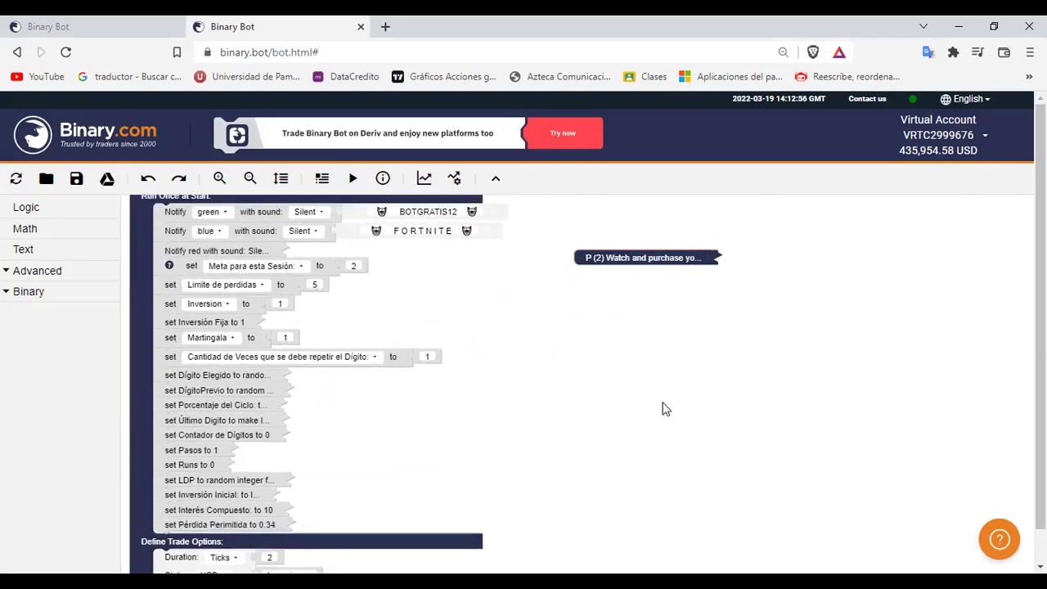
Step: Check the running bot's trade summary in the first browser tab and return to the second tab's block workspace
{"action": "scroll", "coordinate": [657, 327], "scroll_direction": "down", "scroll_amount": 9}
{"action": "scroll", "coordinate": [650, 329], "scroll_direction": "down", "scroll_amount": 2}
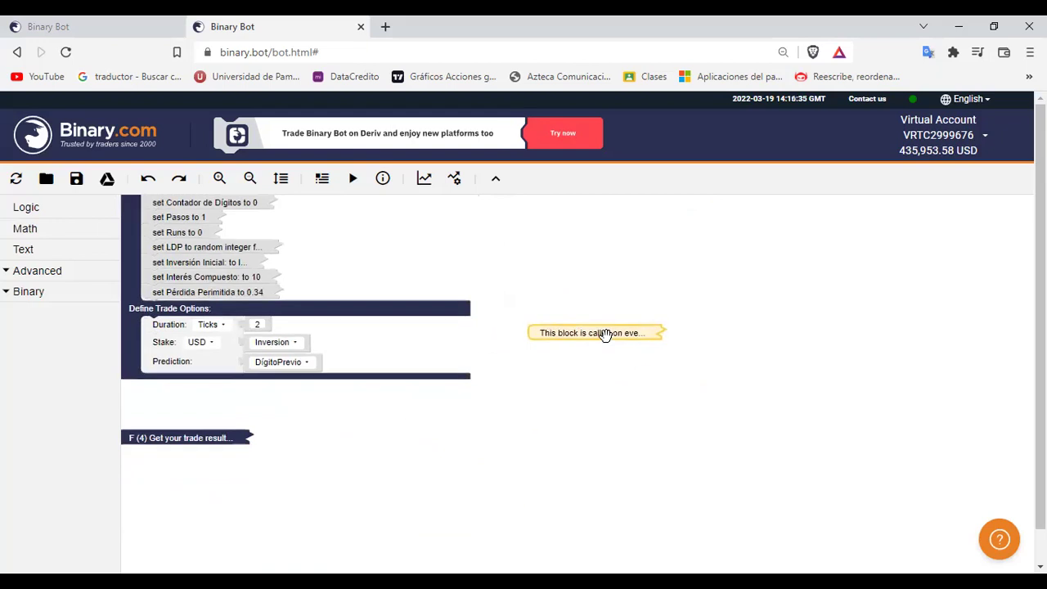
{"action": "left_click", "coordinate": [71, 24]}
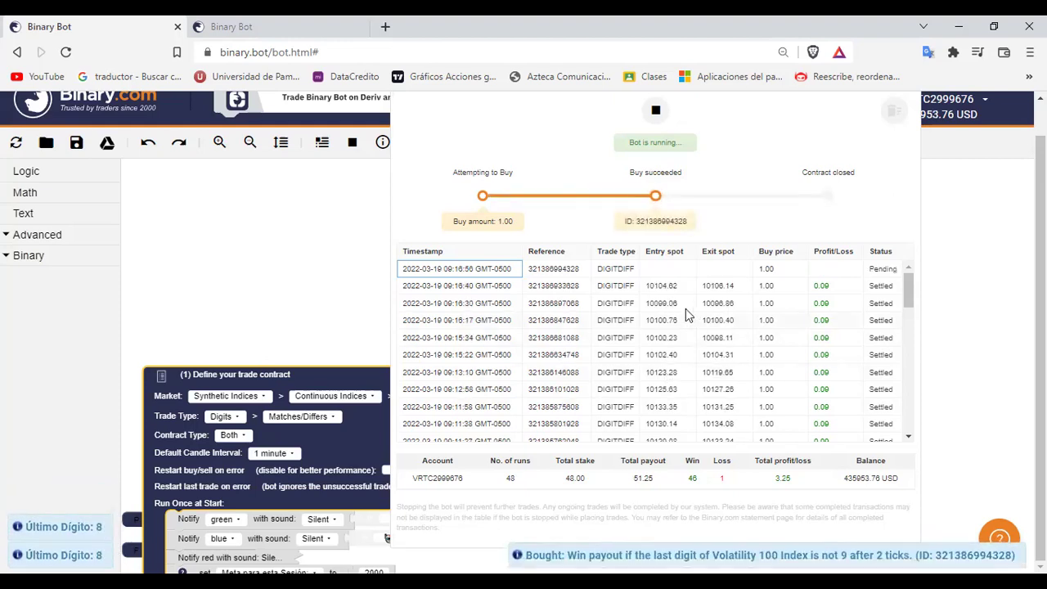
{"action": "left_click", "coordinate": [303, 25]}
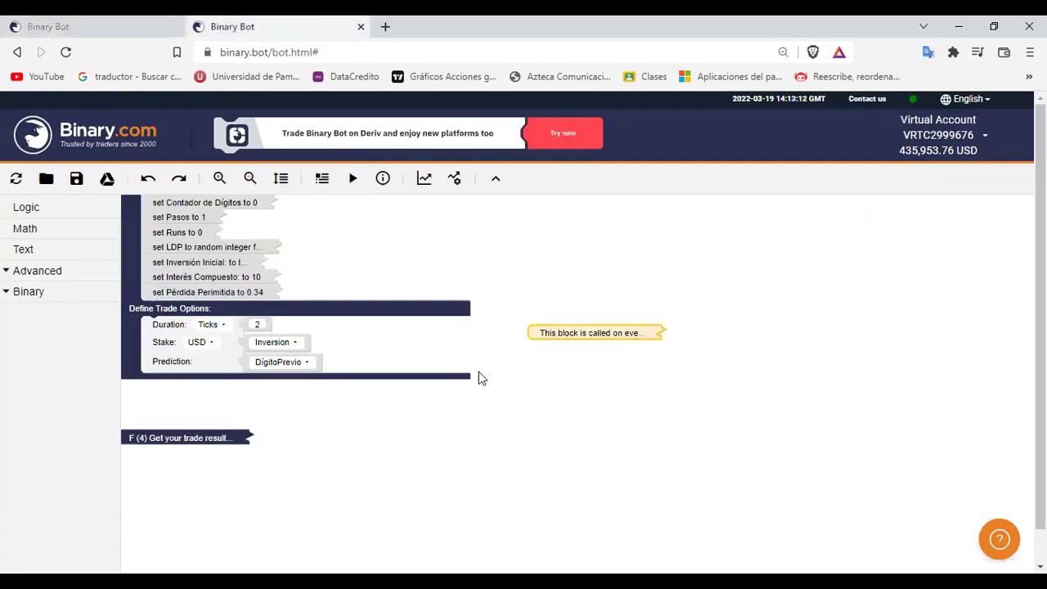
Step: Move the collapsed "This block is called on eve..." block beneath the F (4) Get your trade result block
{"action": "mouse_move", "coordinate": [599, 334]}
{"action": "left_click_drag", "start_coordinate": [573, 333], "coordinate": [182, 477]}
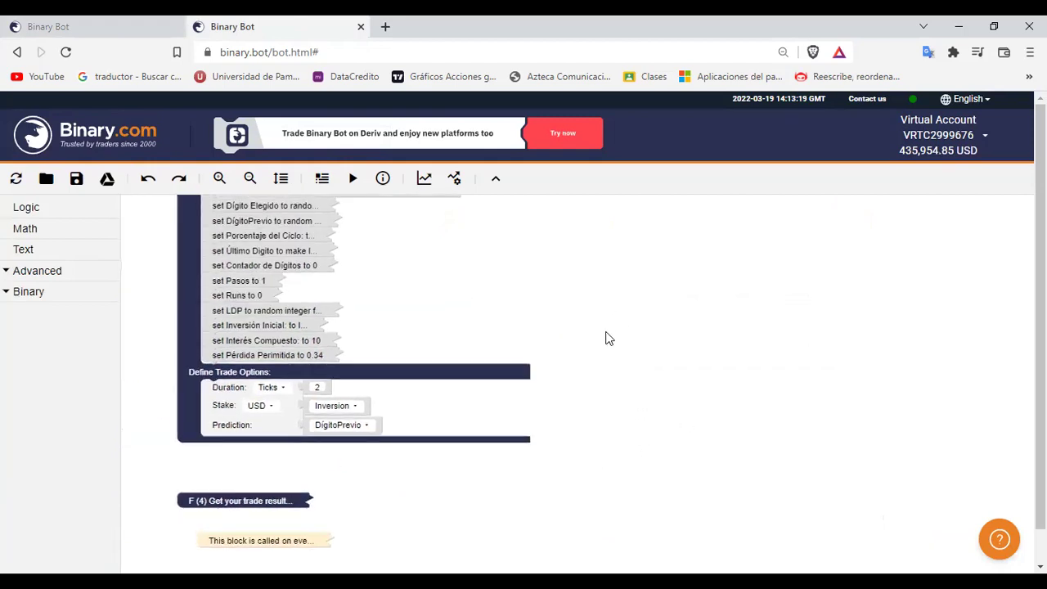
Step: Check the running bot's latest profit and balance in the first tab and return to the P (2) Watch and purchase block
{"action": "scroll", "coordinate": [609, 327], "scroll_direction": "up", "scroll_amount": 1}
{"action": "scroll", "coordinate": [638, 356], "scroll_direction": "up", "scroll_amount": 1}
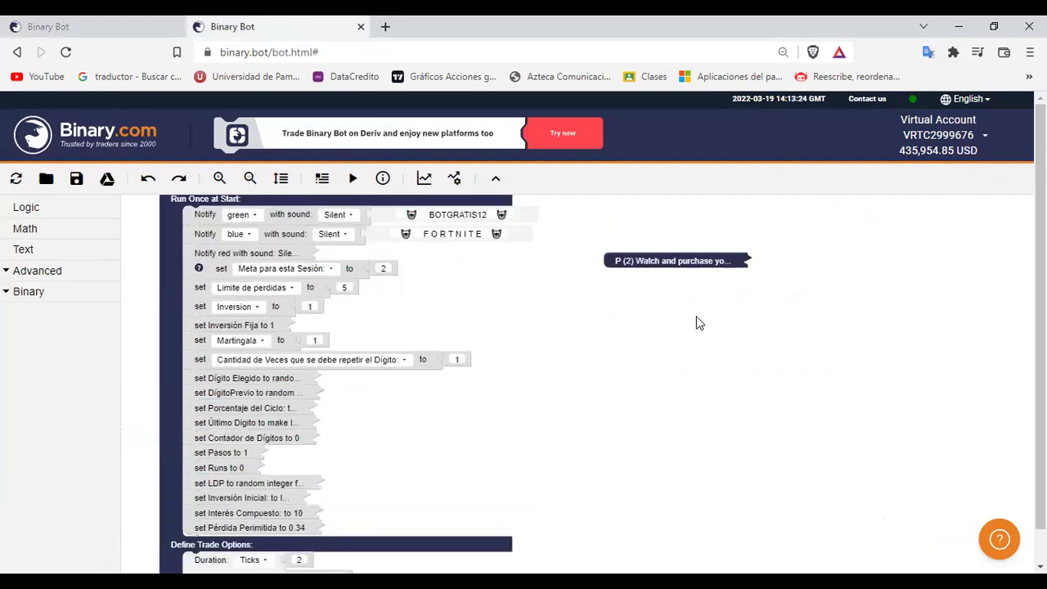
{"action": "left_click", "coordinate": [57, 26]}
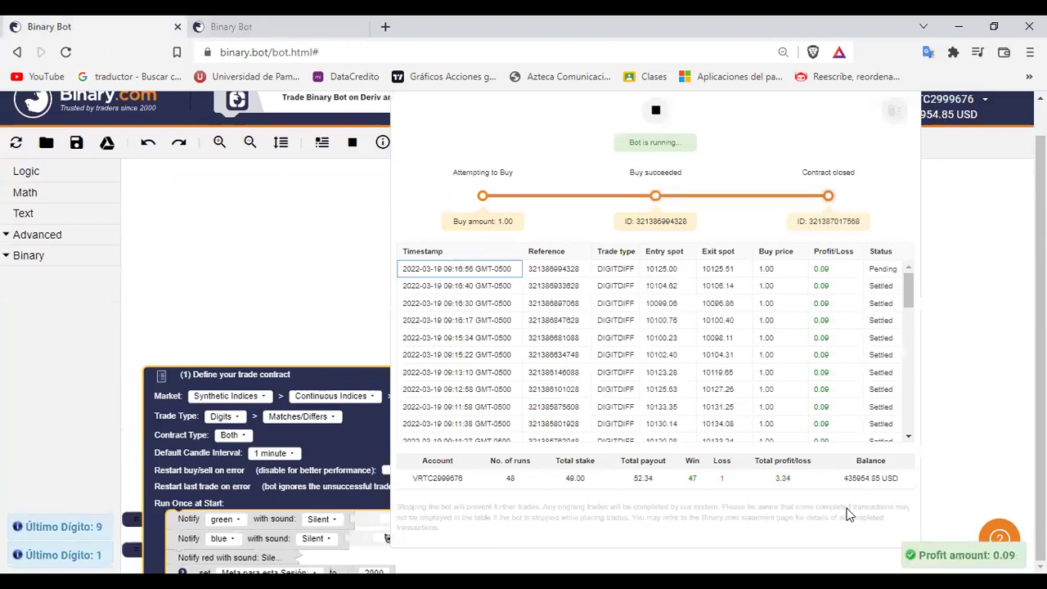
{"action": "left_click", "coordinate": [270, 25]}
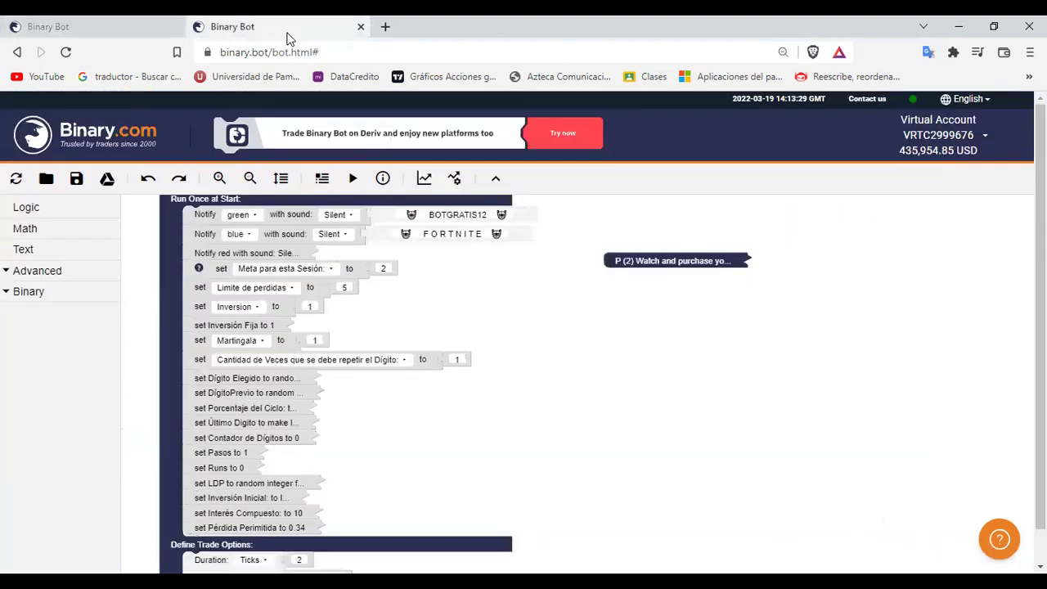
Step: Expand the P (2) Watch and purchase block and compare Last Digit with DígitoPrevio in its first if condition
{"action": "right_click", "coordinate": [673, 260]}
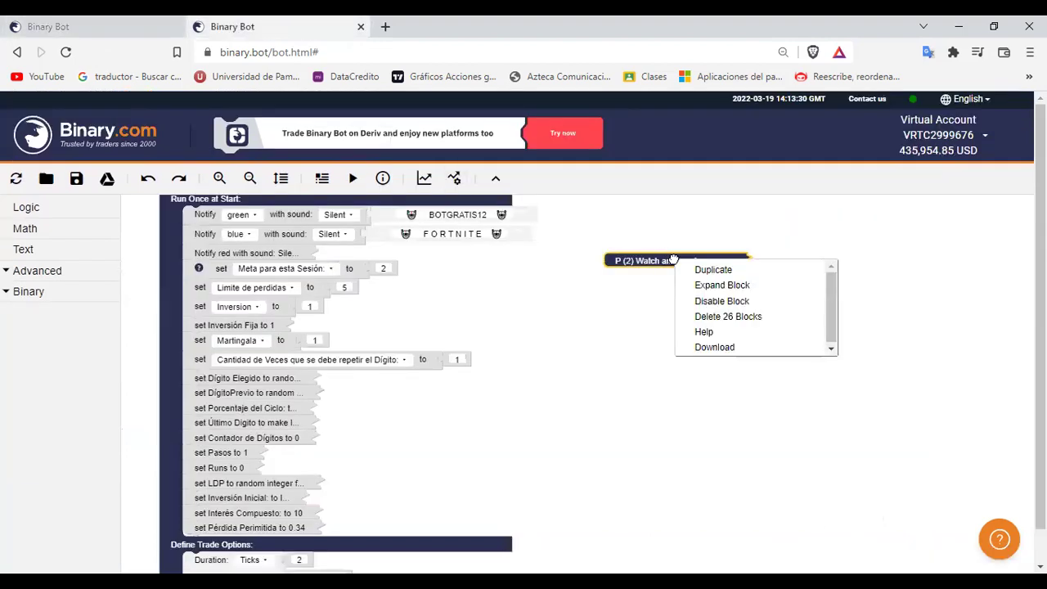
{"action": "left_click", "coordinate": [721, 285]}
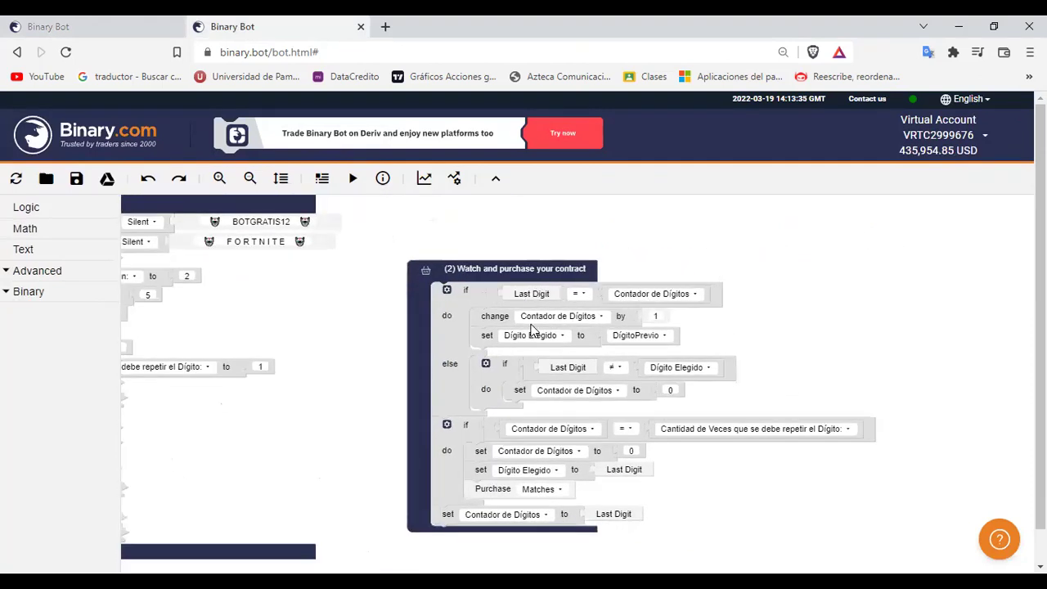
{"action": "left_click", "coordinate": [676, 296]}
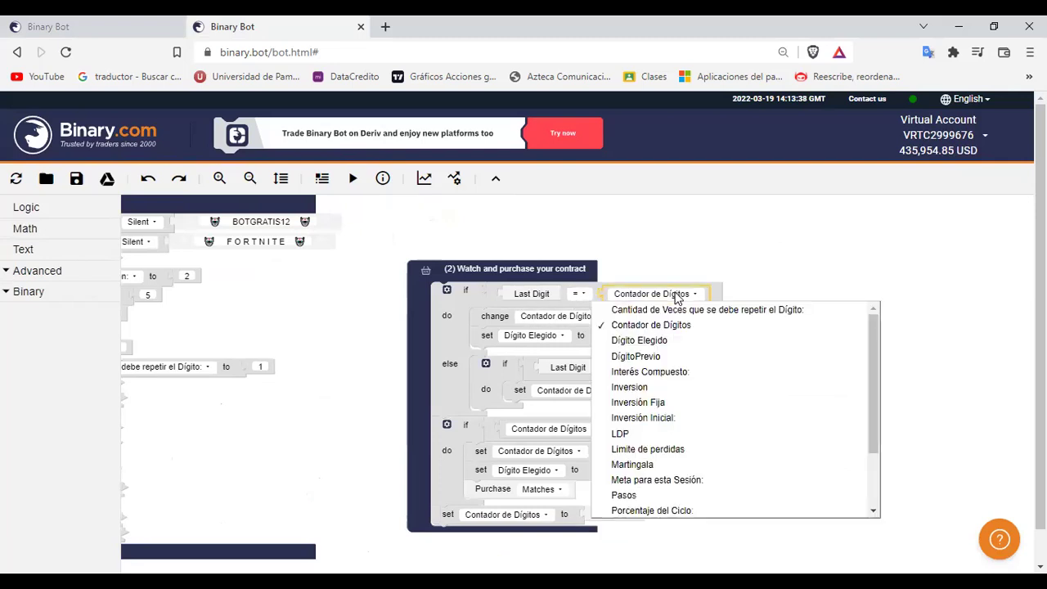
{"action": "left_click", "coordinate": [655, 357]}
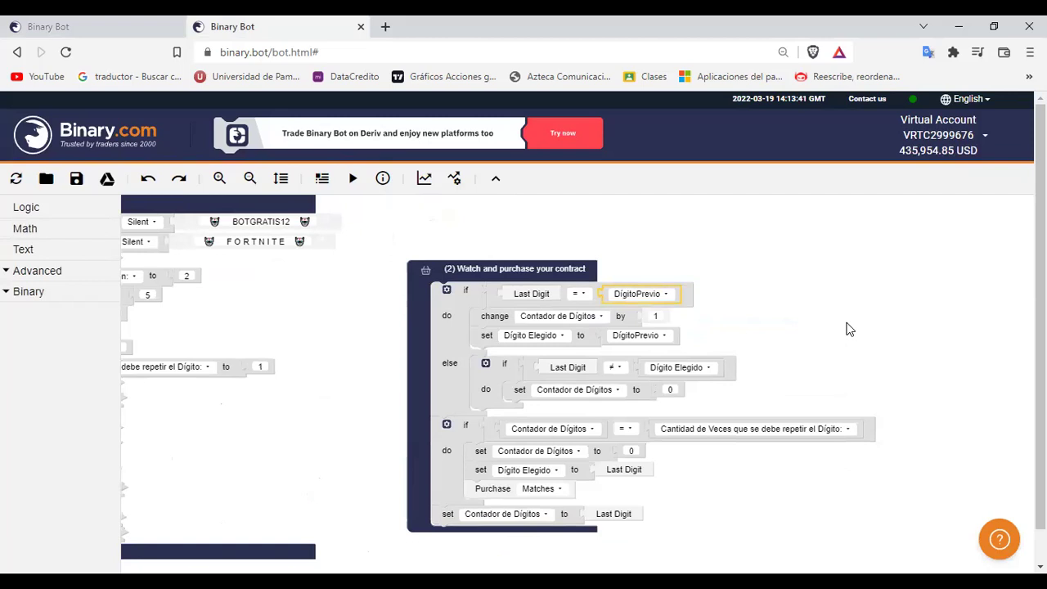
{"action": "left_click_drag", "start_coordinate": [887, 334], "coordinate": [872, 294]}
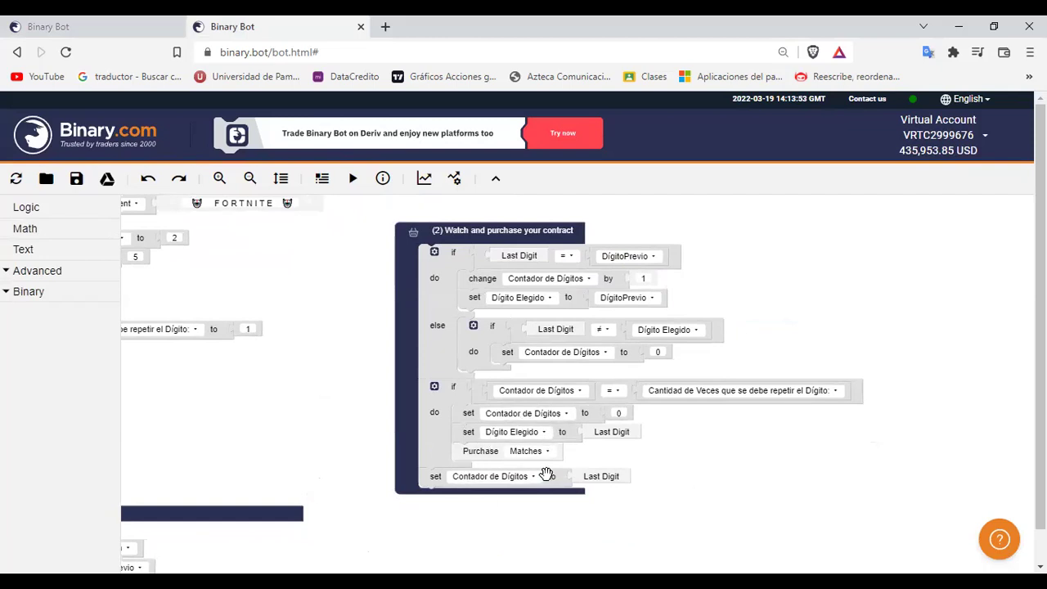
{"action": "left_click", "coordinate": [541, 416]}
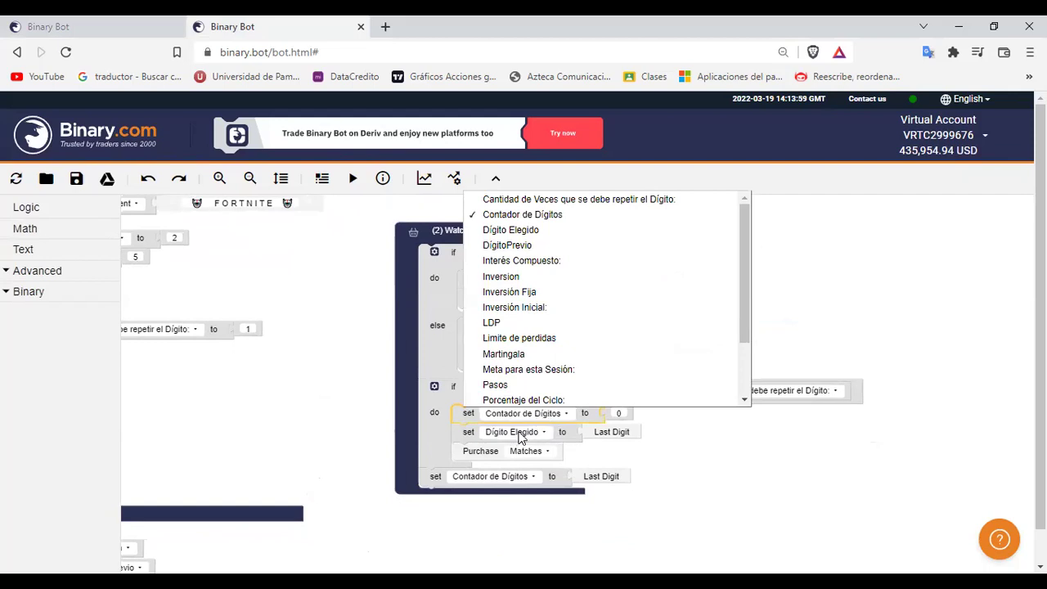
{"action": "left_click", "coordinate": [546, 432]}
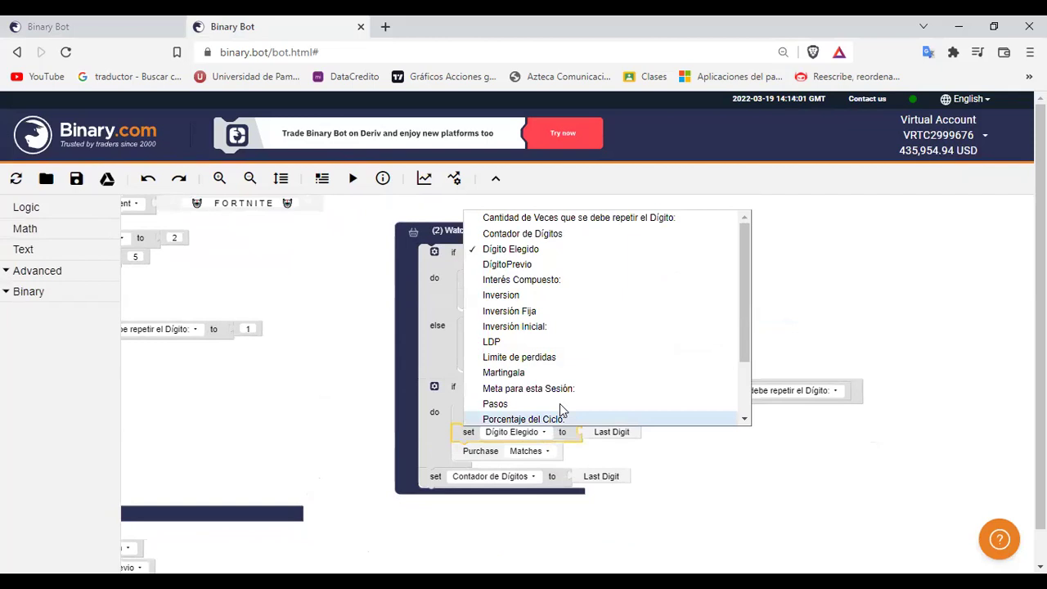
{"action": "left_click", "coordinate": [776, 446]}
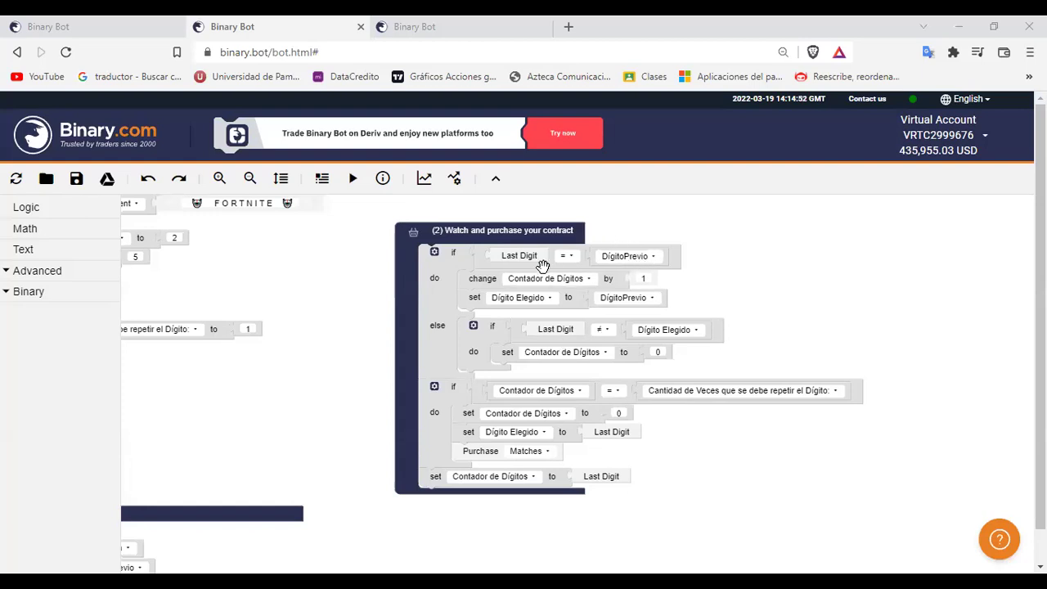
Step: Make the final set block assign Last Digit to DígitoPrevio, and set the purchase type to Differs
{"action": "left_click", "coordinate": [508, 482]}
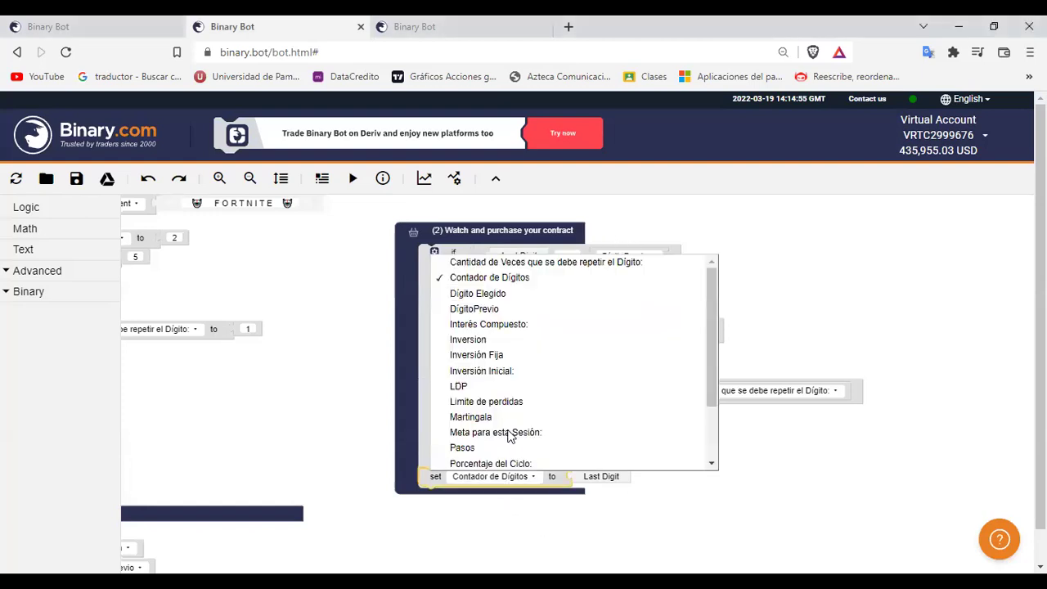
{"action": "left_click", "coordinate": [477, 309]}
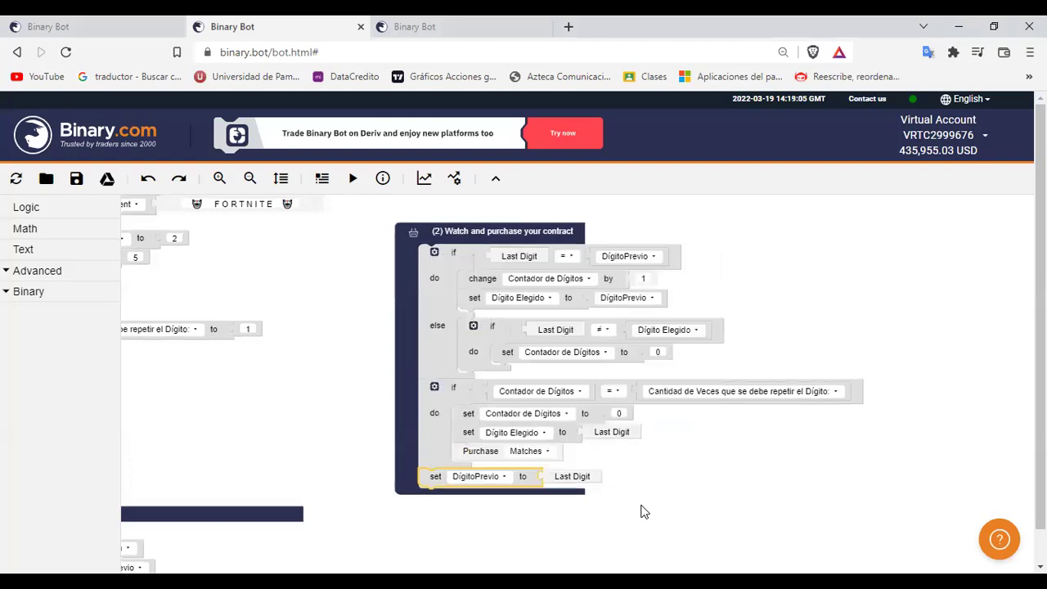
{"action": "left_click", "coordinate": [530, 452]}
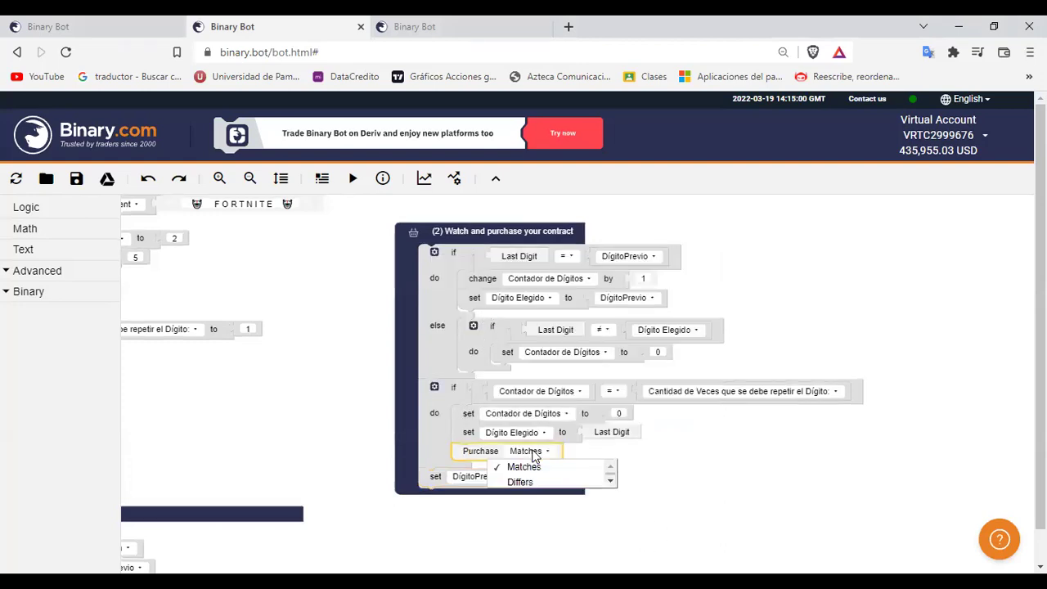
{"action": "left_click", "coordinate": [521, 483]}
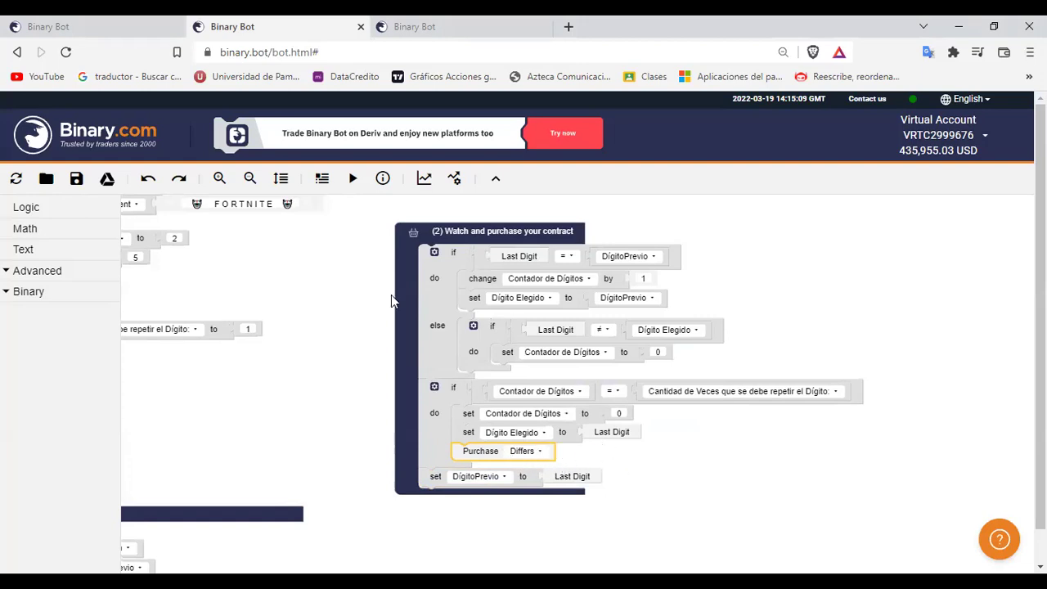
{"action": "left_click", "coordinate": [718, 469]}
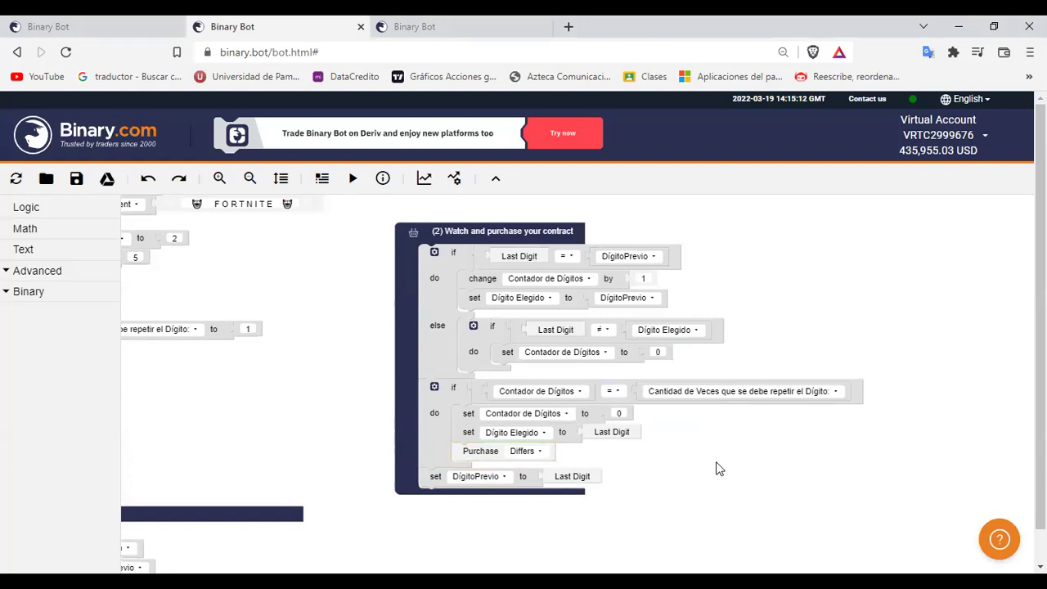
Step: Review the running bot's trade list and summary totals in the first browser tab
{"action": "left_click", "coordinate": [351, 181]}
{"action": "left_click", "coordinate": [73, 26]}
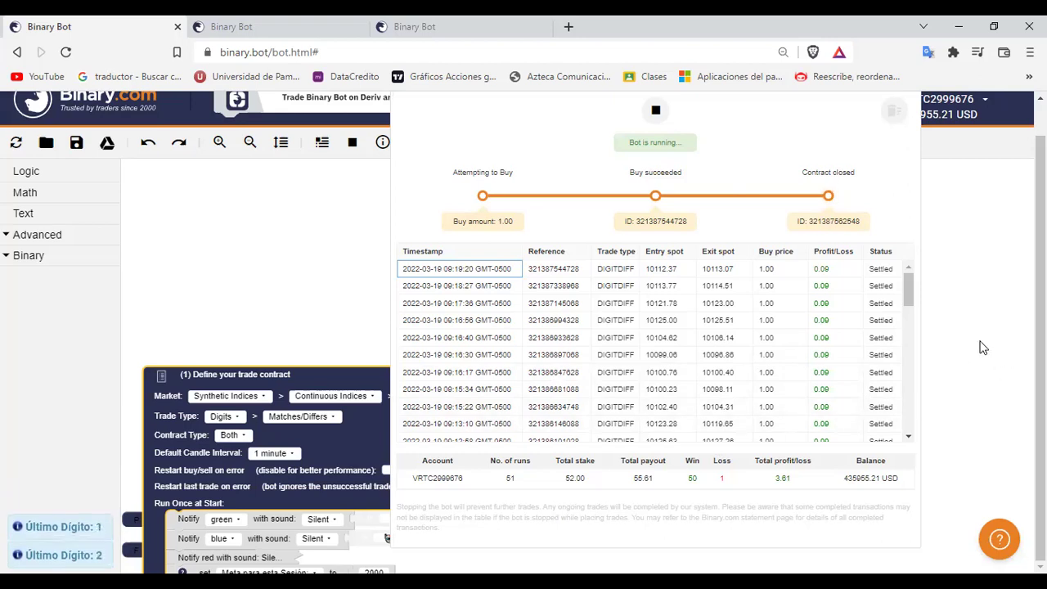
{"action": "scroll", "coordinate": [984, 348], "scroll_direction": "up", "scroll_amount": 1}
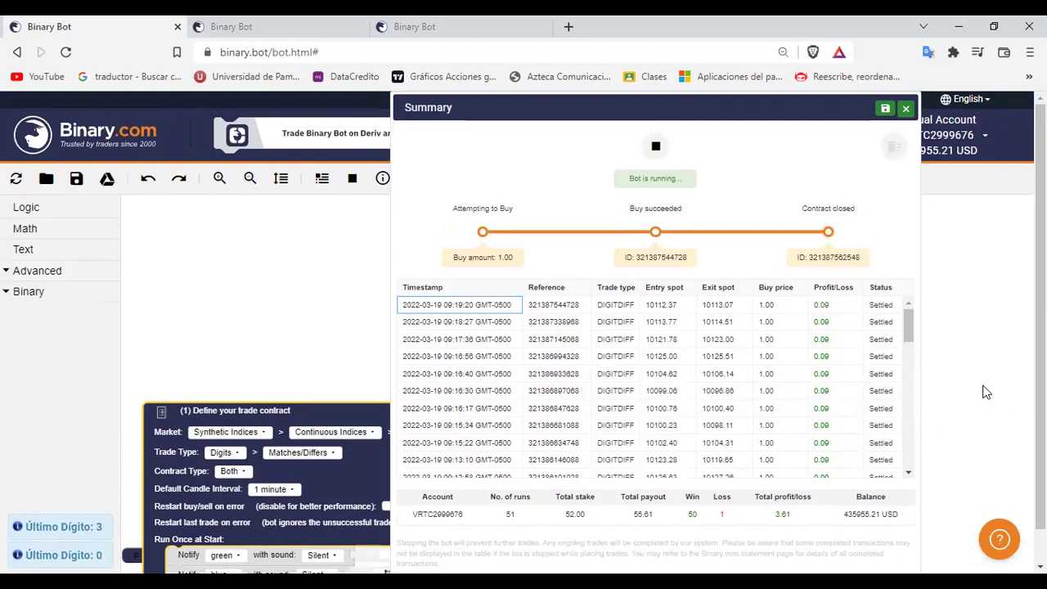
{"action": "scroll", "coordinate": [986, 393], "scroll_direction": "down", "scroll_amount": 1}
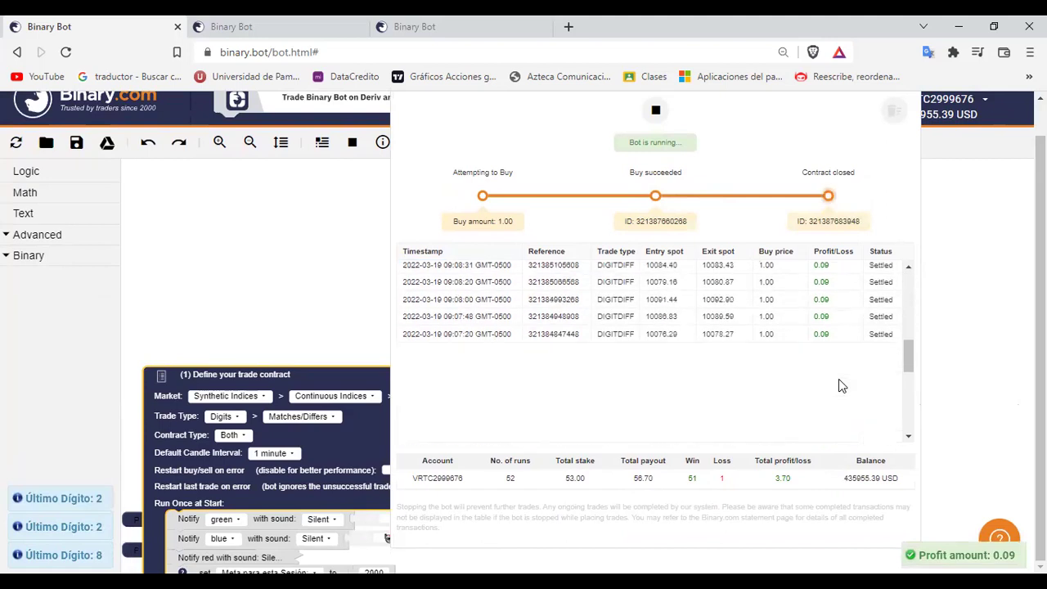
{"action": "scroll", "coordinate": [818, 408], "scroll_direction": "up", "scroll_amount": 1}
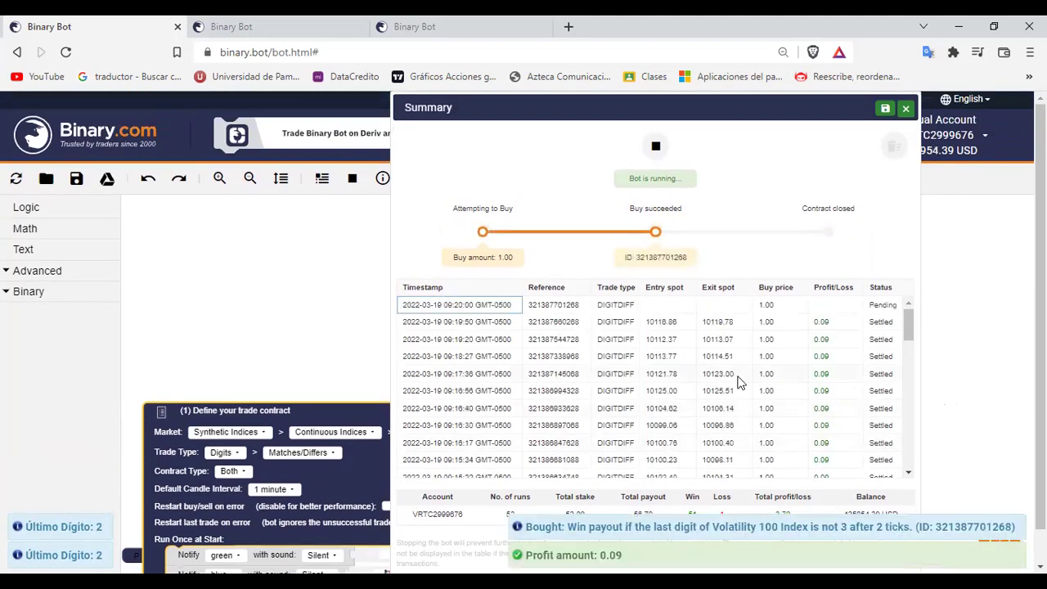